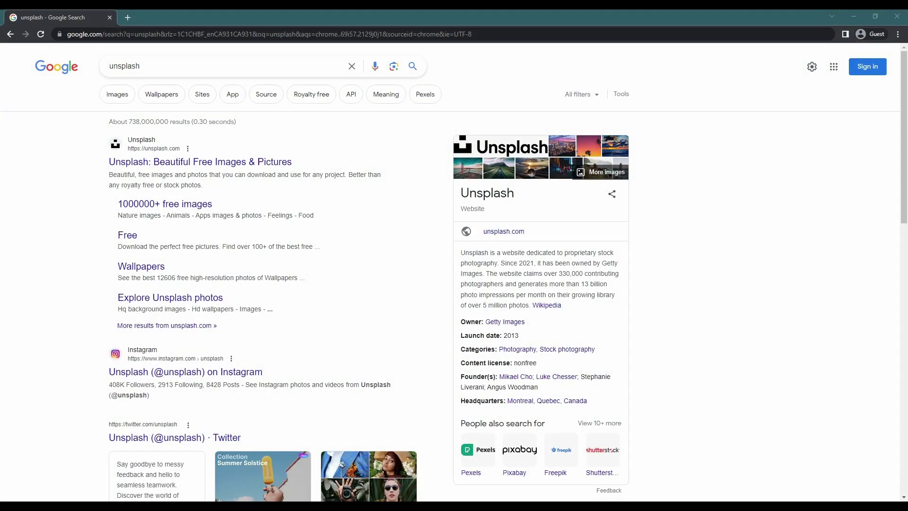
Step: Open the Unsplash homepage from the results and browse the photo feed
click(200, 162)
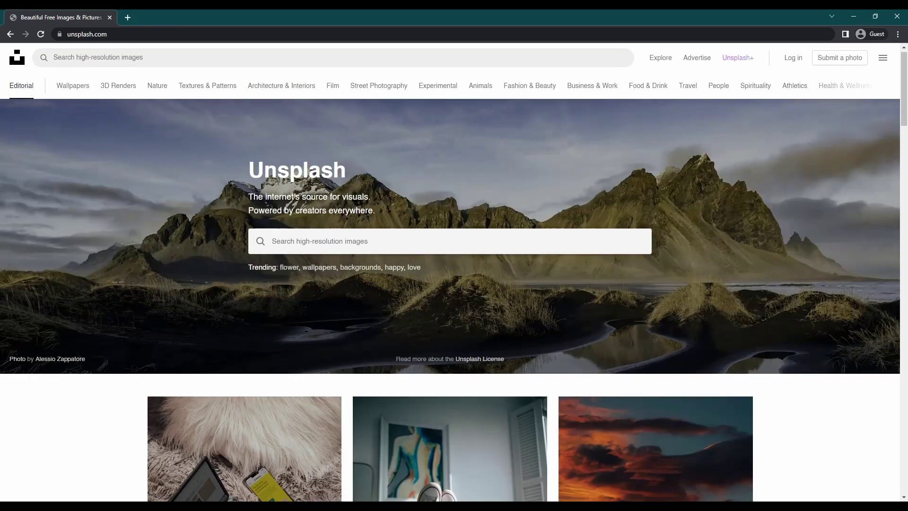
scroll(454, 301, down, 15)
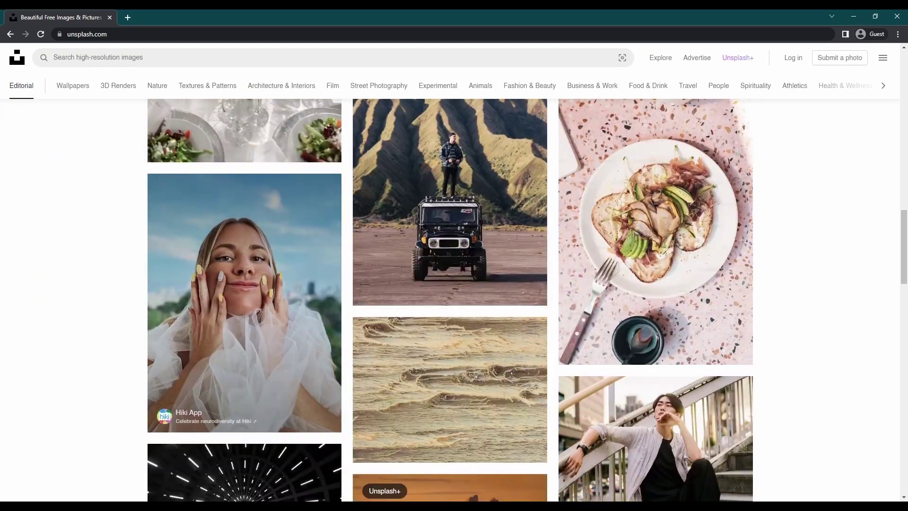
scroll(454, 300, down, 15)
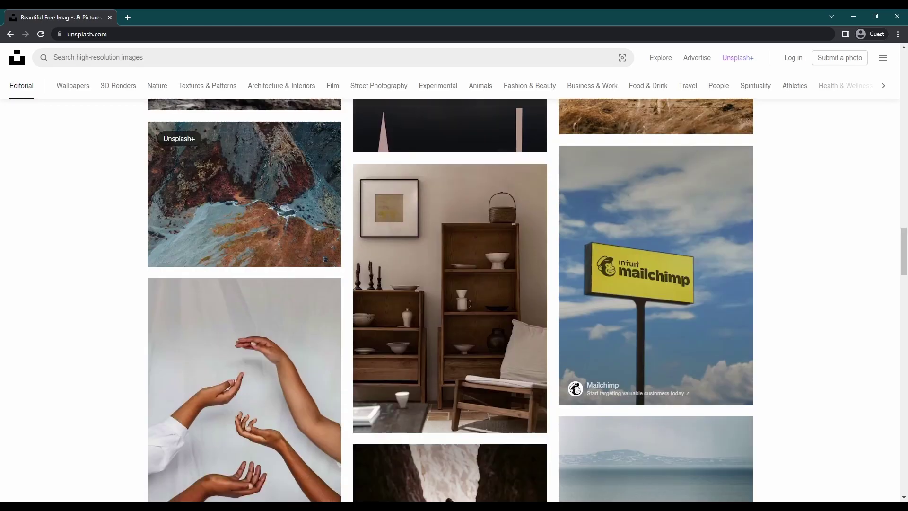
scroll(454, 300, down, 15)
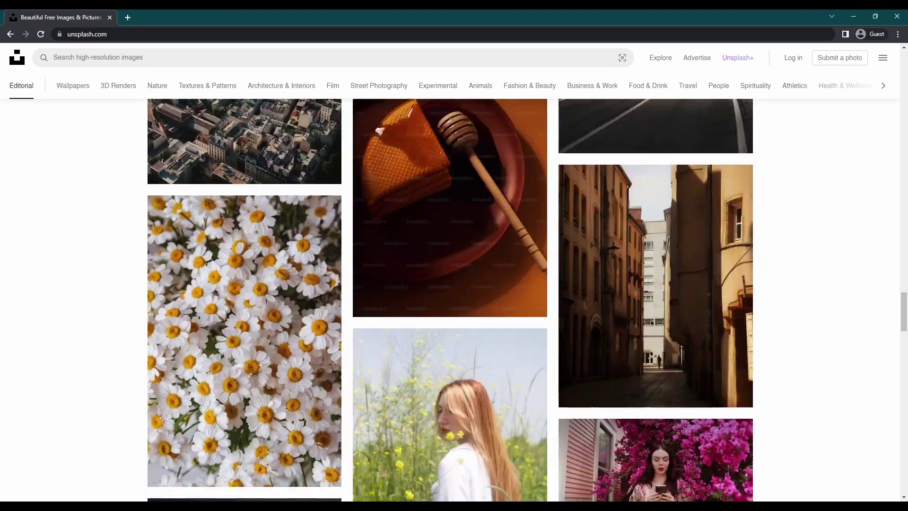
scroll(454, 300, down, 10)
Step: Search Unsplash for 'town' photos and scroll through the results
key(slash)
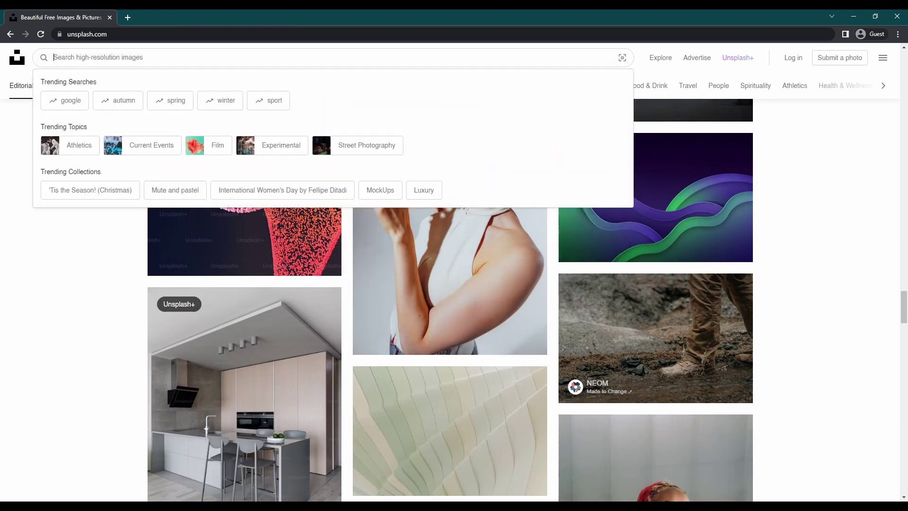
text(town)
key(Return)
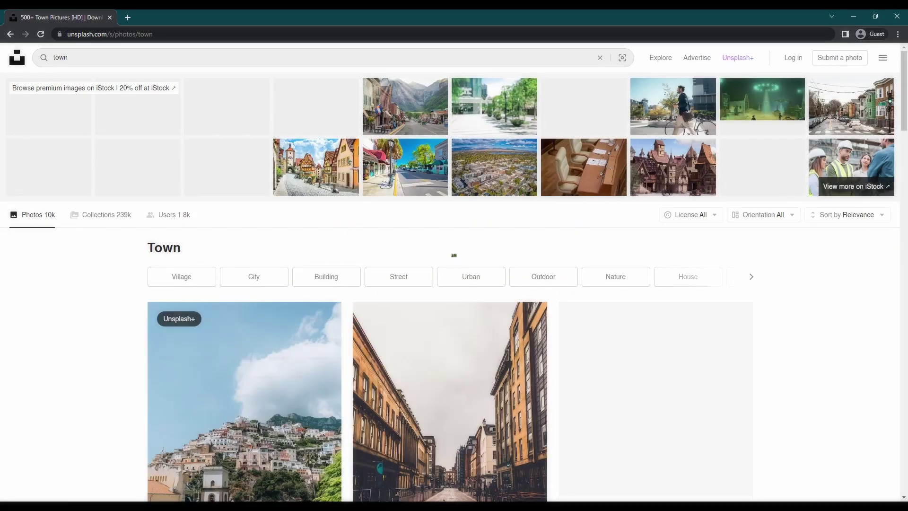
scroll(454, 284, down, 5)
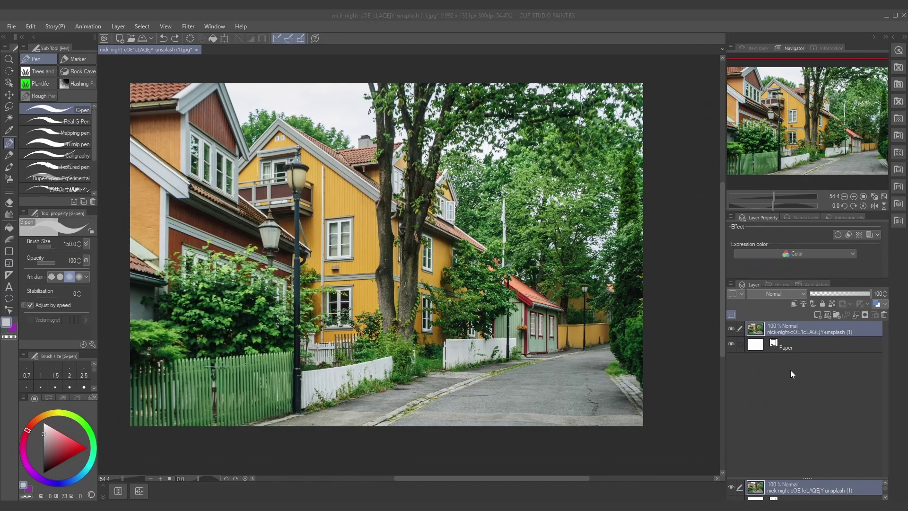
Step: Set the photo layer's expression colour to Gray, duplicate it, and invert the copy with Ctrl+I
click(850, 252)
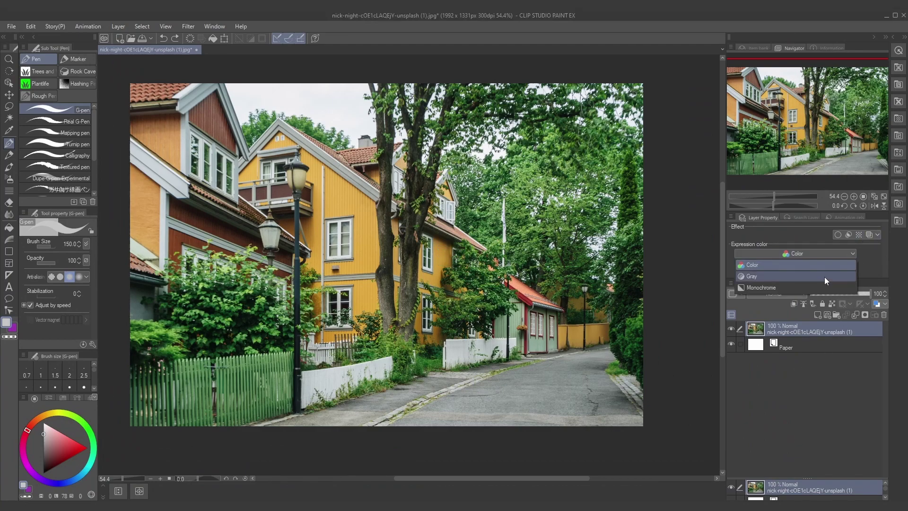
click(824, 277)
right_click(822, 323)
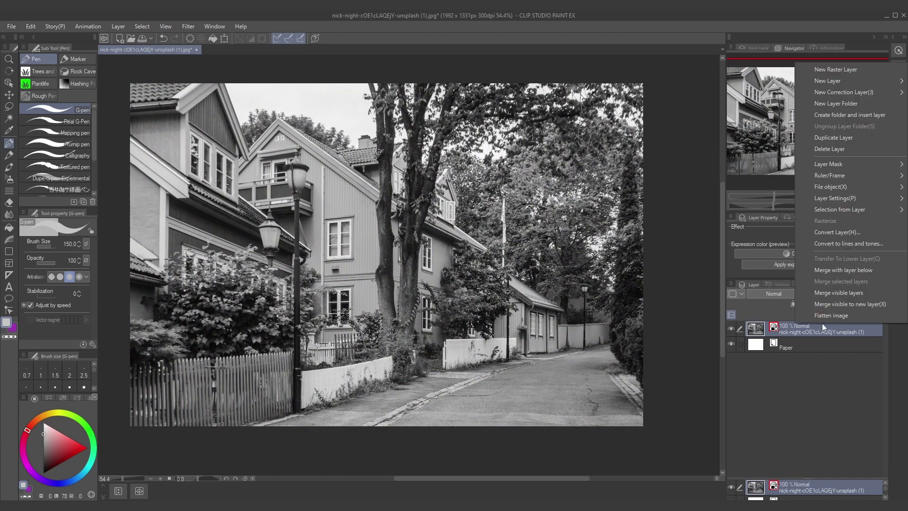
click(839, 138)
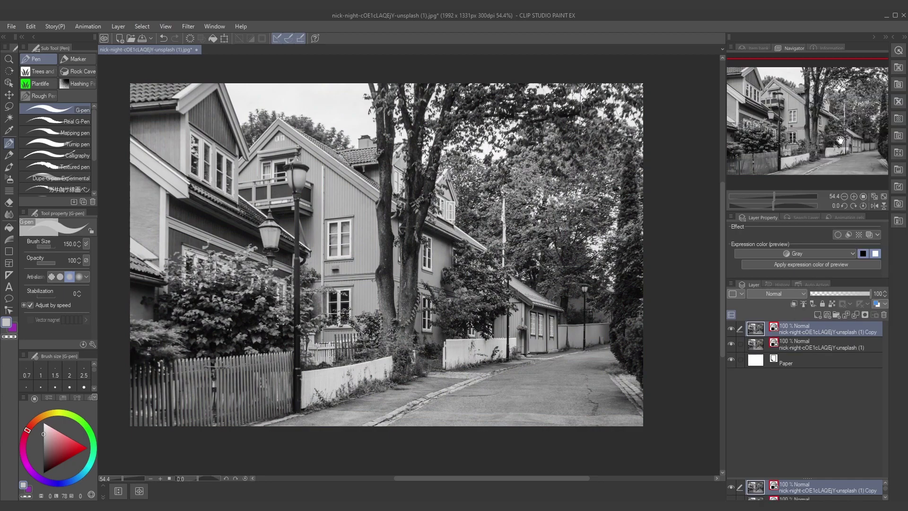
key(ctrl+i)
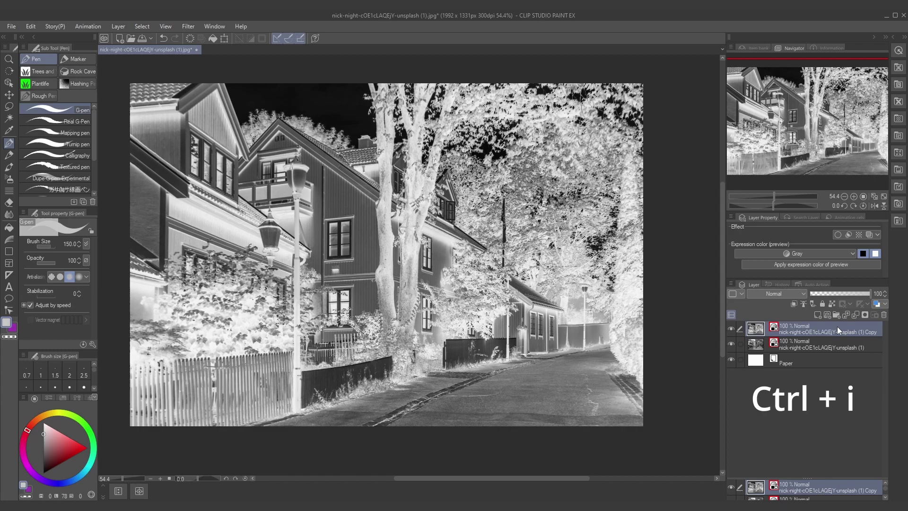
Step: Apply a Gaussian blur of strength 7.68 to the inverted copy
click(188, 27)
mouse_move(217, 38)
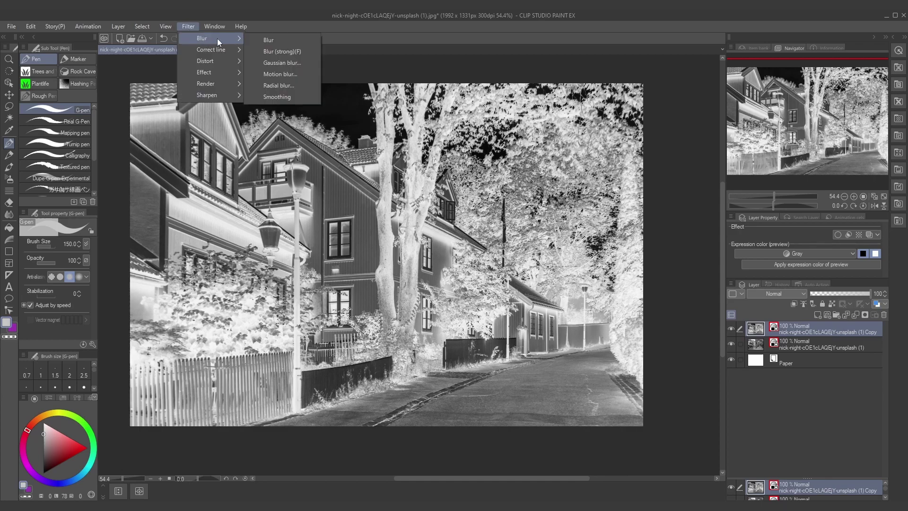
click(289, 64)
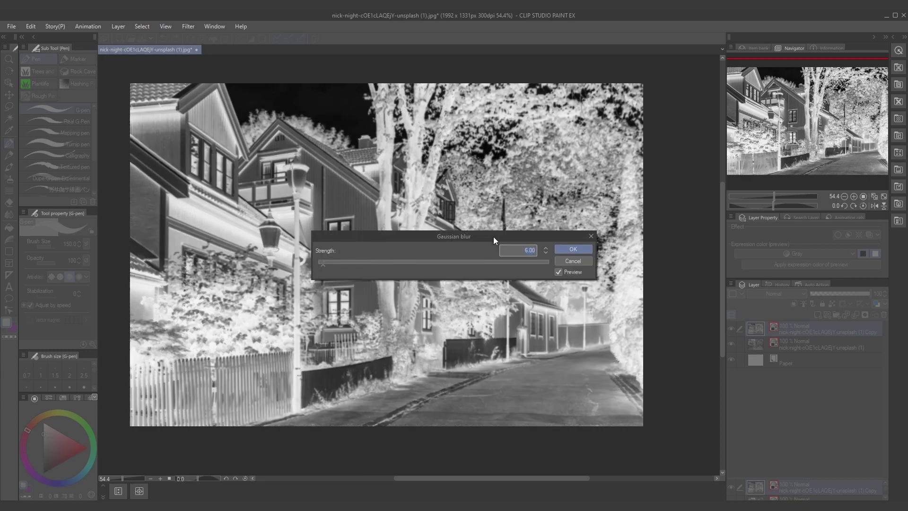
click(324, 265)
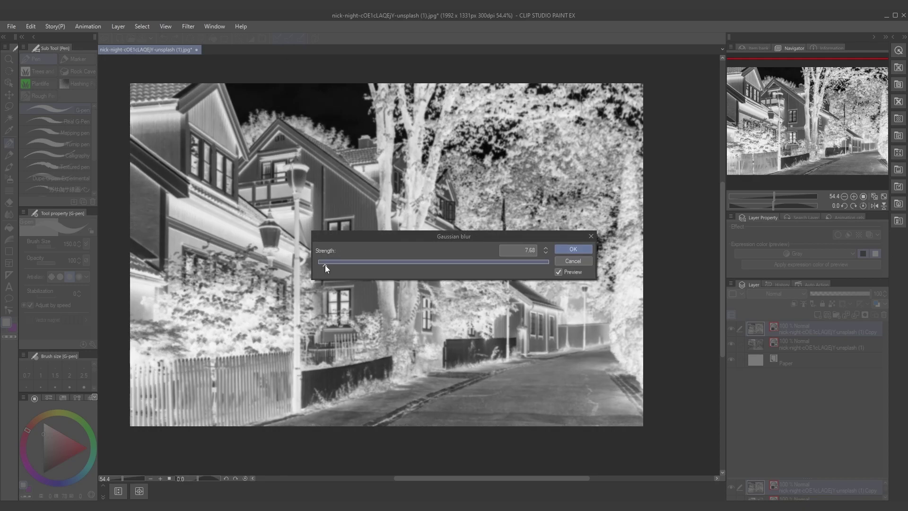
click(576, 252)
Step: Set the blurred copy to Color dodge and hide the Paper layer
click(782, 296)
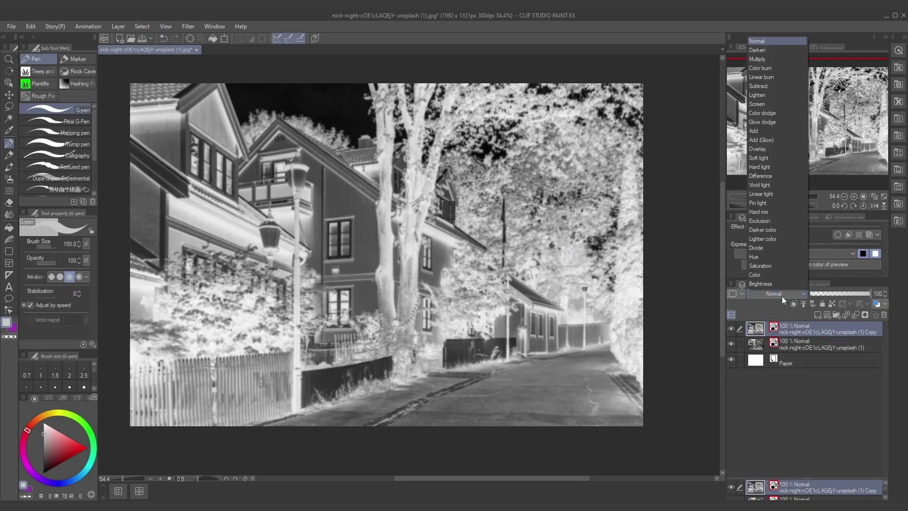
click(769, 115)
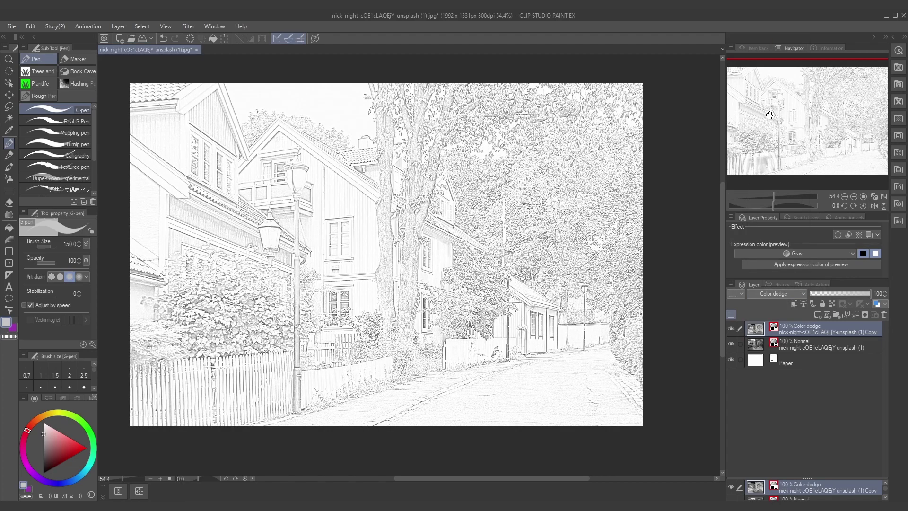
click(731, 359)
Step: Merge the visible layers into a new layer and move it to the top of the stack
right_click(867, 344)
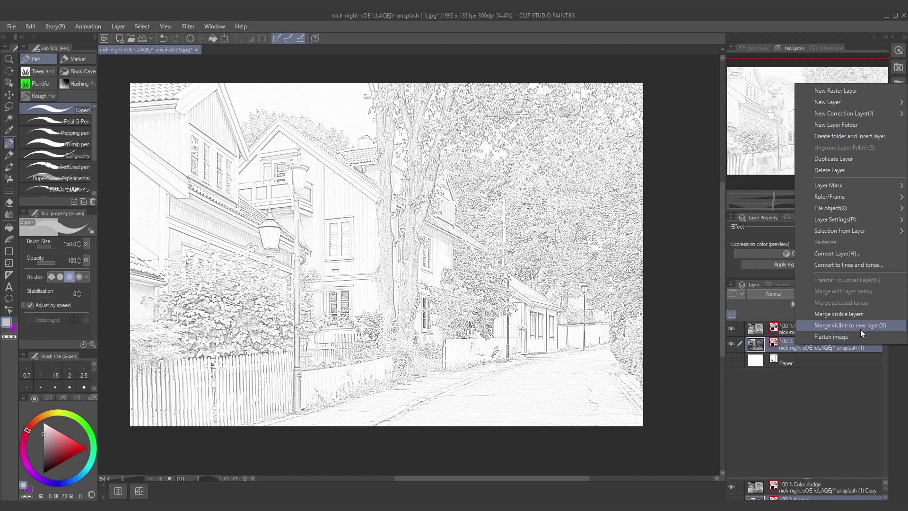
click(861, 330)
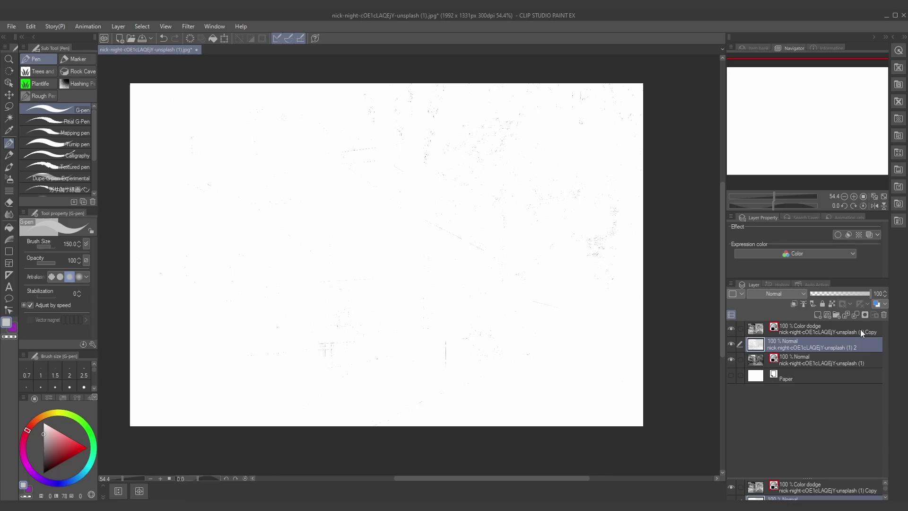
drag(868, 342, 864, 328)
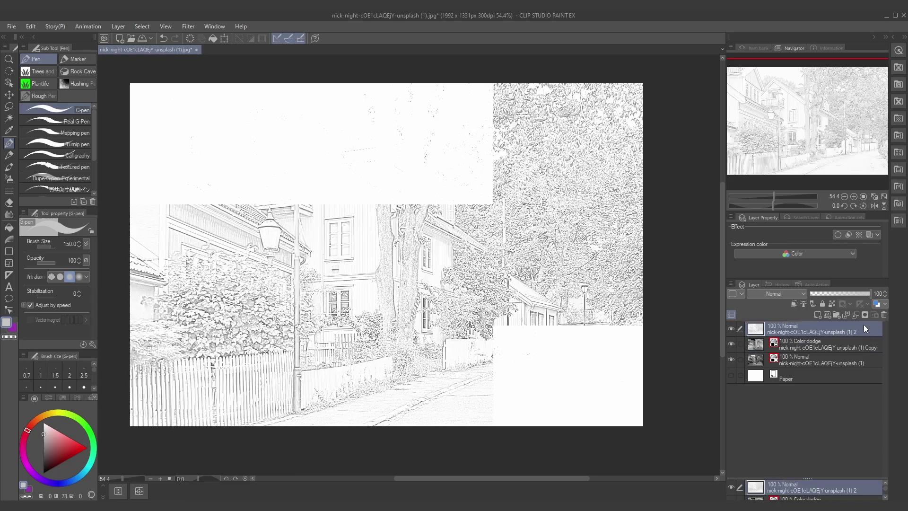
Step: Duplicate the merged layer, setting the original to Lighten and the top copy to Linear burn
right_click(863, 324)
click(866, 144)
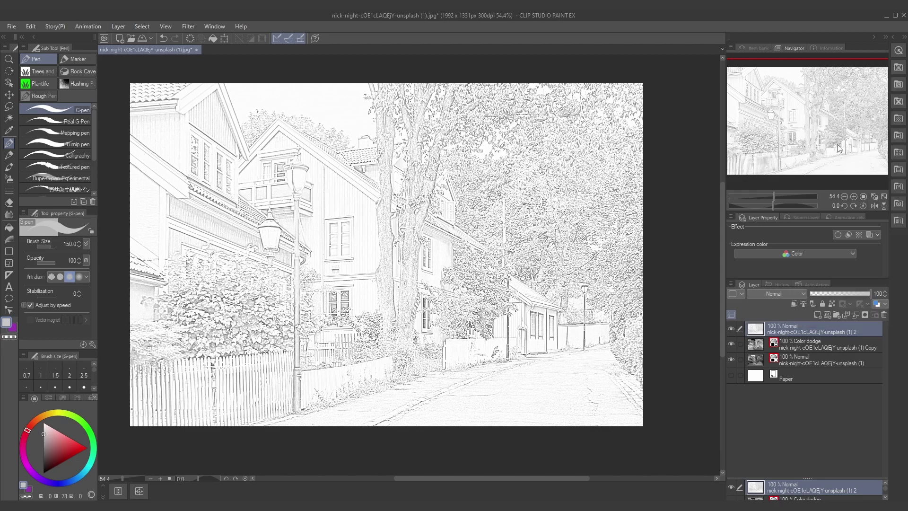
click(782, 293)
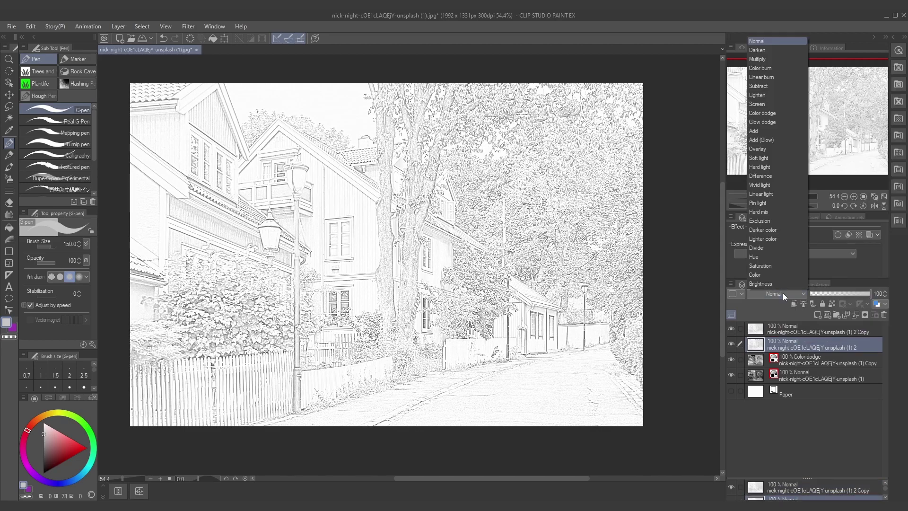
click(760, 96)
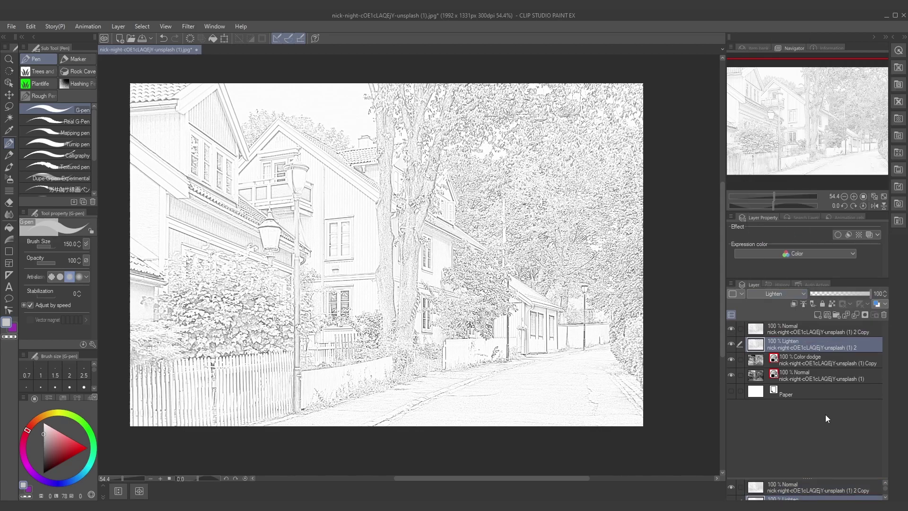
click(814, 329)
click(776, 293)
click(763, 77)
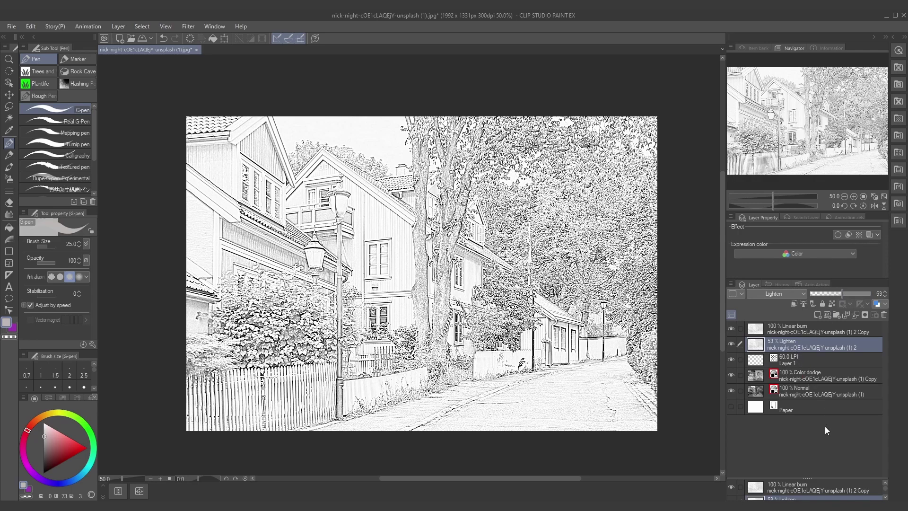
Step: Undo the tone test, add a blank layer turned into a 60 LPI tone, and pick the Fill tool
key(ctrl+z)
key(ctrl+z)
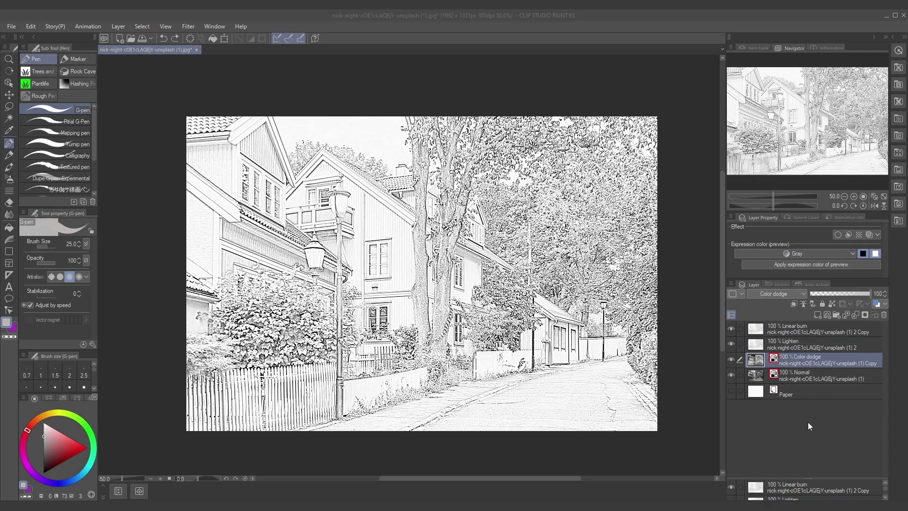
click(815, 314)
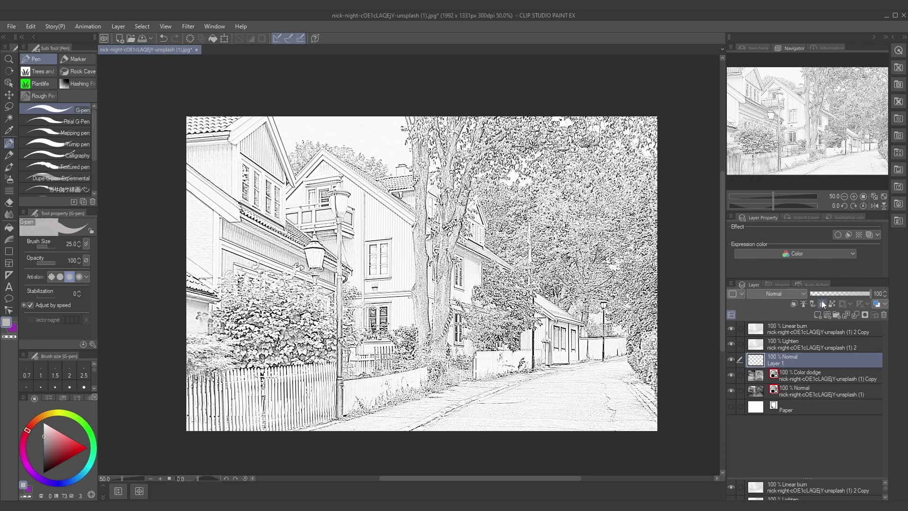
click(858, 237)
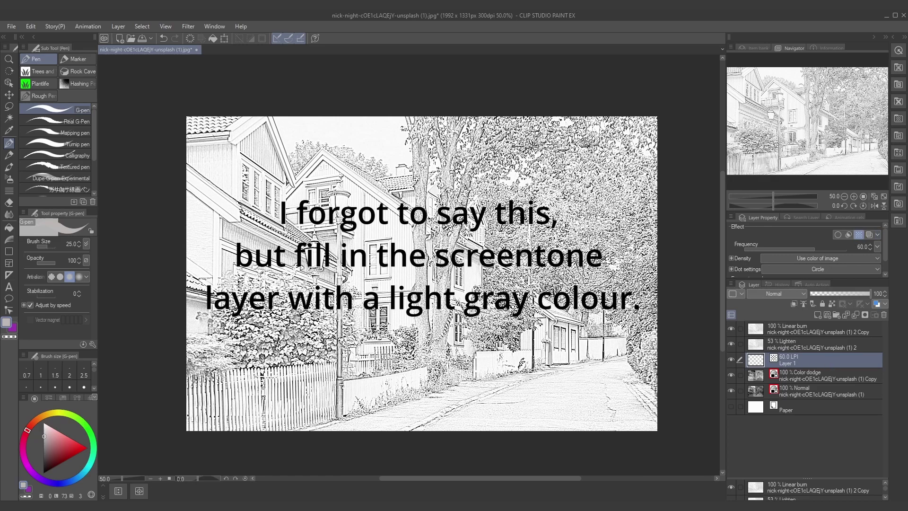
click(13, 230)
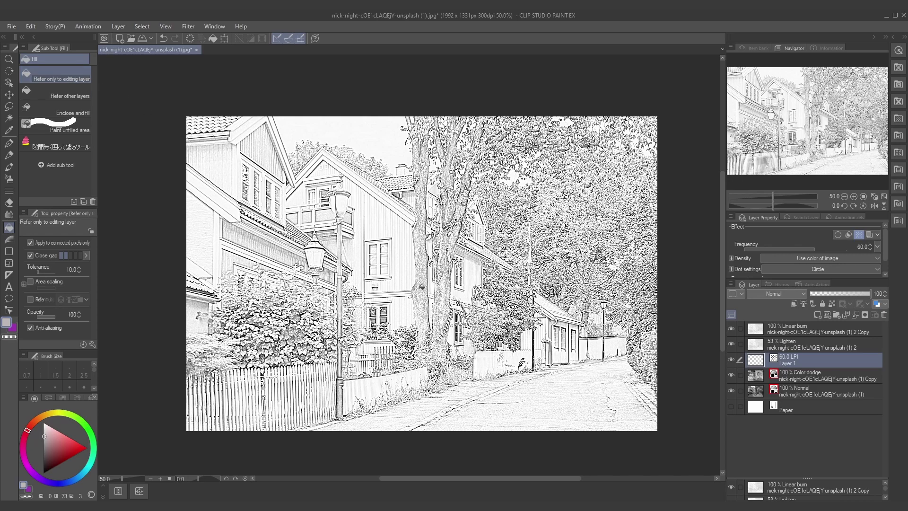
Step: Fill the 60 LPI tone layer, then paint white over the treetops and road with the pen
click(422, 287)
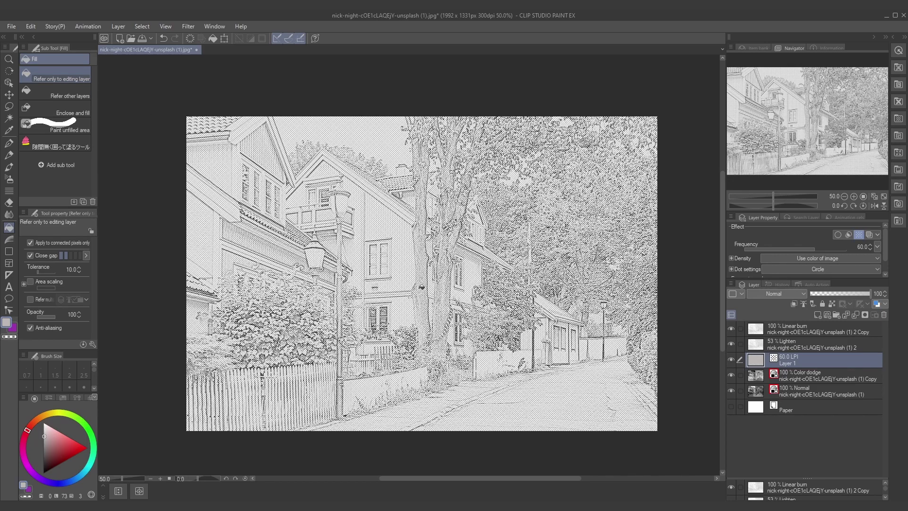
scroll(478, 265, up, 1)
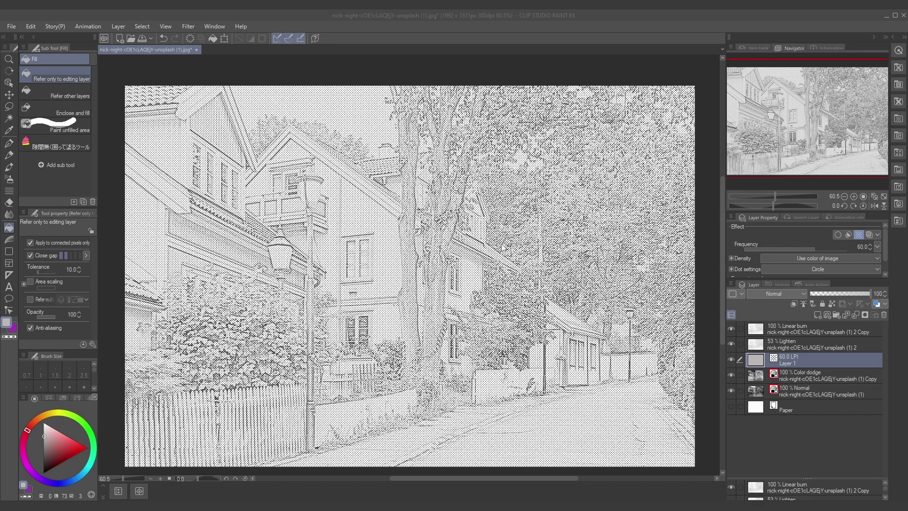
key(p)
mouse_move(246, 116)
mouse_down()
mouse_move(308, 122)
mouse_move(374, 152)
mouse_move(393, 95)
mouse_move(331, 99)
mouse_move(383, 137)
mouse_up()
scroll(401, 303, up, 1)
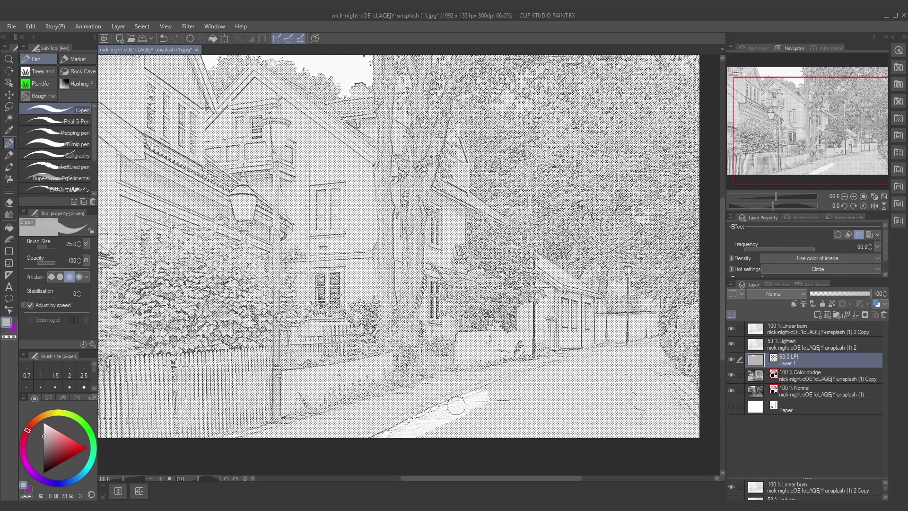
mouse_move(456, 399)
mouse_down()
mouse_move(639, 432)
mouse_move(609, 374)
mouse_move(478, 375)
mouse_up()
Step: Clear tone from the house gable, facade and the left house's wall in white
scroll(478, 375, down, 2)
mouse_move(272, 173)
mouse_down()
mouse_move(288, 208)
mouse_move(326, 147)
mouse_move(373, 189)
mouse_move(399, 235)
mouse_move(331, 237)
mouse_move(312, 203)
mouse_move(322, 241)
mouse_move(376, 301)
mouse_move(378, 322)
mouse_up()
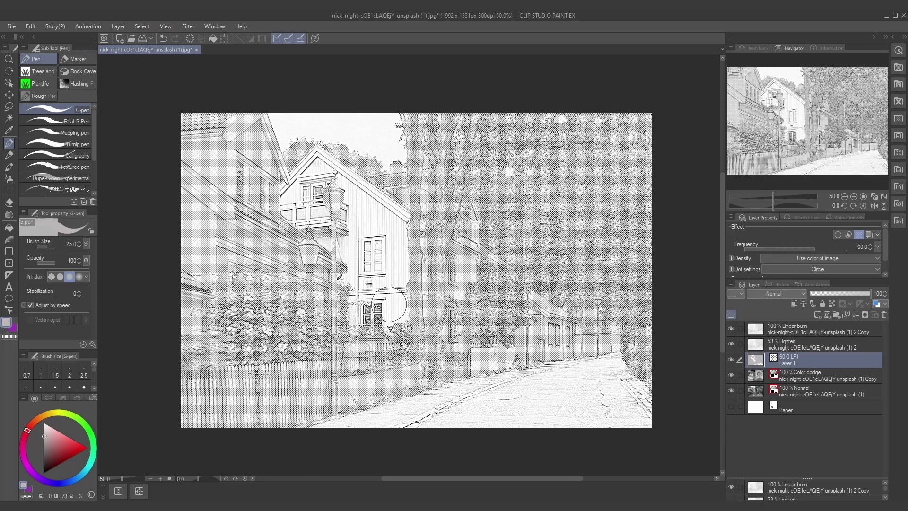
mouse_move(177, 178)
mouse_down()
mouse_move(226, 221)
mouse_move(182, 199)
mouse_move(205, 289)
mouse_move(191, 331)
mouse_up()
scroll(506, 416, down, 1)
scroll(506, 417, up, 1)
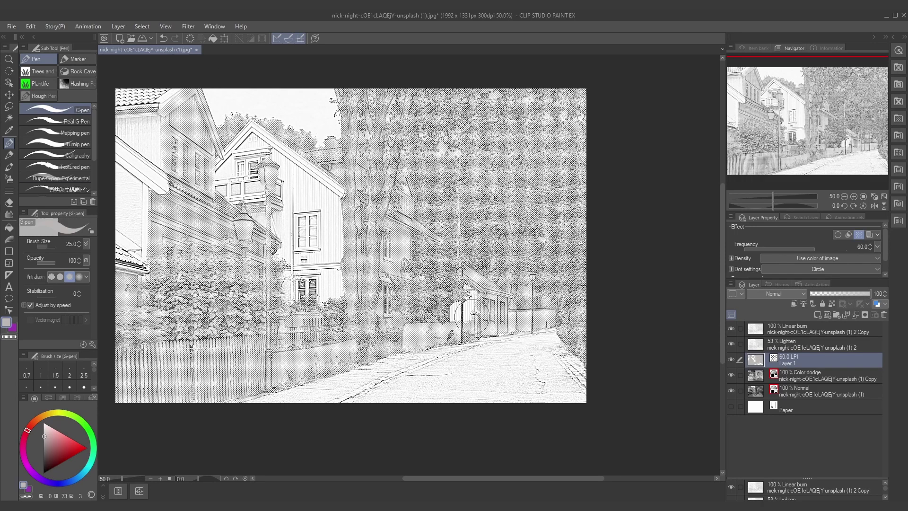
scroll(461, 322, up, 3)
scroll(465, 230, down, 3)
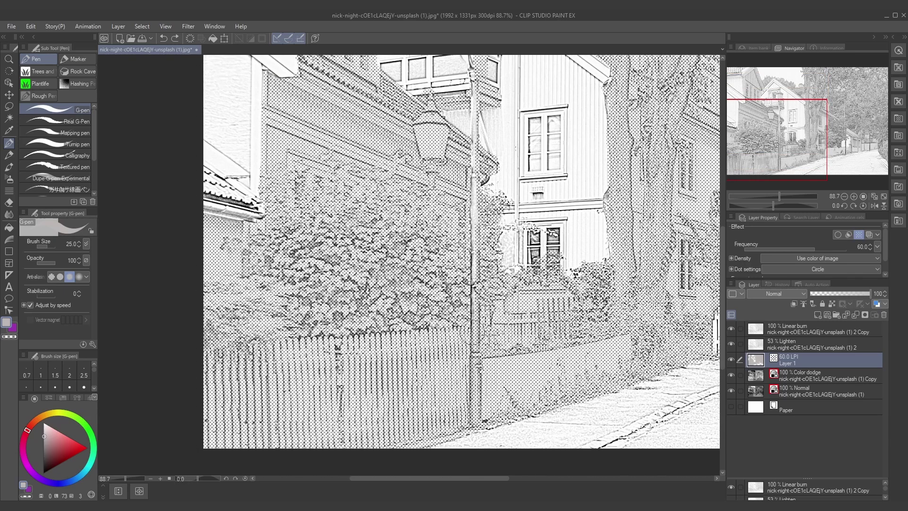
scroll(372, 265, up, 1)
scroll(369, 284, down, 1)
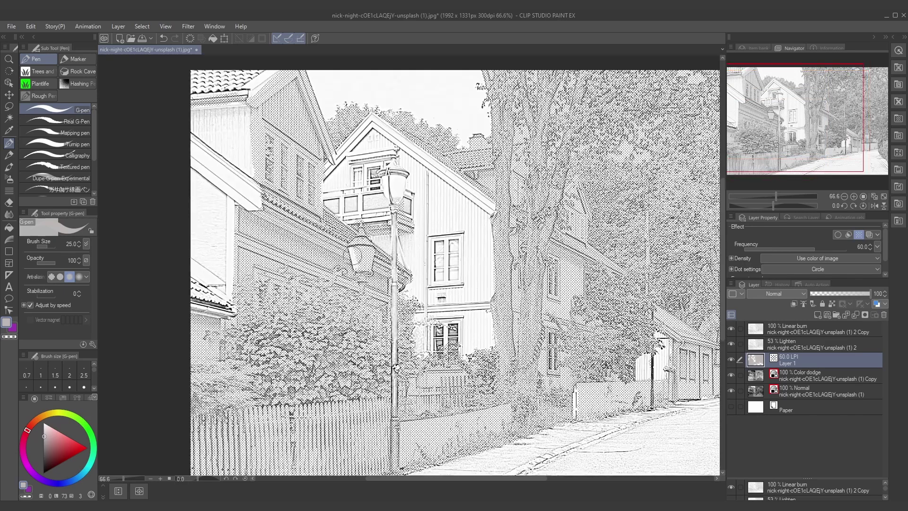
scroll(369, 284, down, 2)
scroll(369, 284, up, 1)
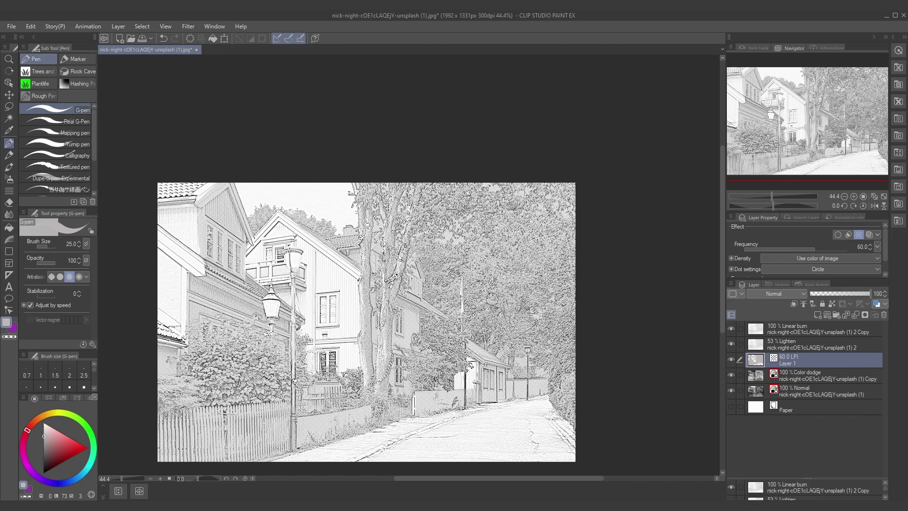
scroll(402, 331, down, 2)
scroll(402, 331, up, 1)
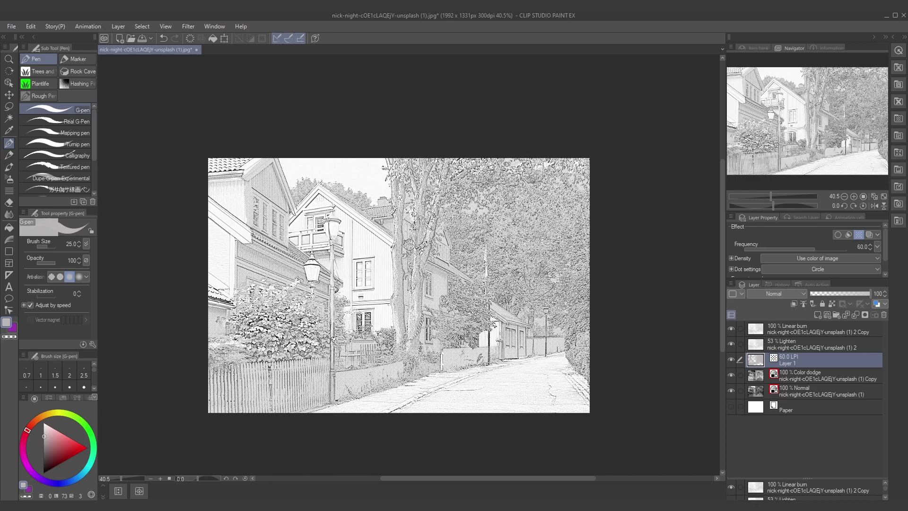
Step: Whiten the hedge, fence, tree foliage and more of the houses
mouse_move(348, 312)
mouse_down()
mouse_move(353, 343)
mouse_move(369, 354)
mouse_move(387, 337)
mouse_up()
mouse_move(553, 302)
mouse_down()
mouse_move(527, 230)
mouse_move(509, 214)
mouse_move(488, 238)
mouse_move(522, 316)
mouse_move(551, 331)
mouse_up()
mouse_move(511, 161)
mouse_down()
mouse_move(572, 189)
mouse_move(411, 194)
mouse_move(405, 232)
mouse_move(440, 222)
mouse_up()
scroll(491, 188, down, 1)
scroll(350, 227, up, 5)
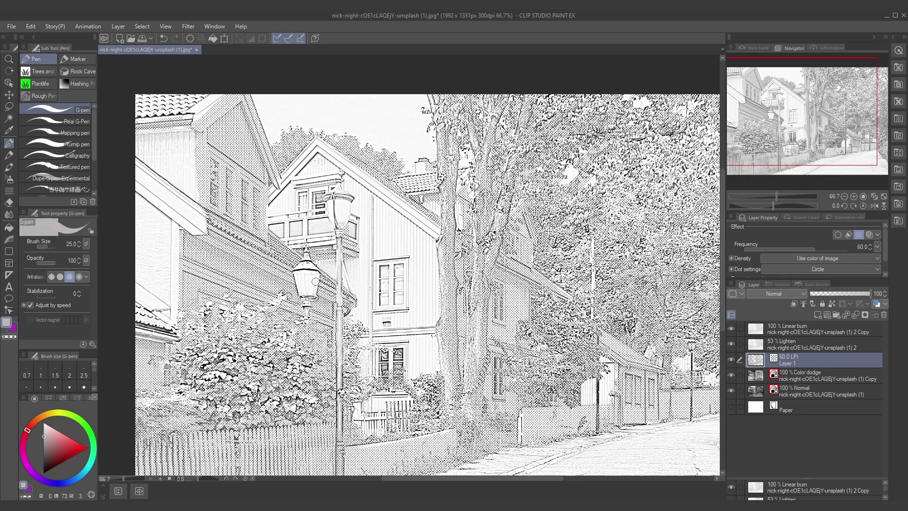
scroll(331, 174, down, 4)
scroll(330, 174, up, 5)
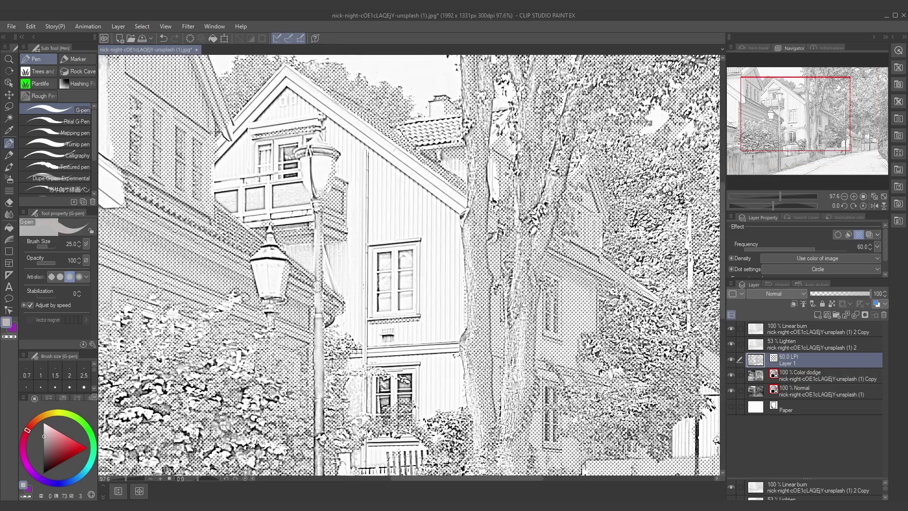
scroll(350, 265, down, 7)
scroll(360, 303, up, 3)
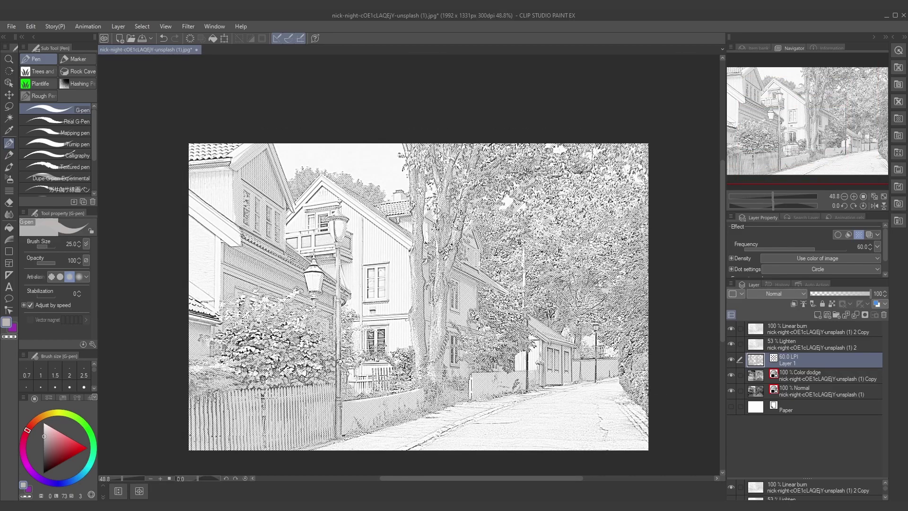
scroll(234, 203, up, 4)
scroll(236, 198, down, 1)
Step: Enlarge the brush, paint across the road, and bring the Lighten layer down to 27% opacity
key(bracketright)
key(bracketright)
key(bracketright)
key(bracketright)
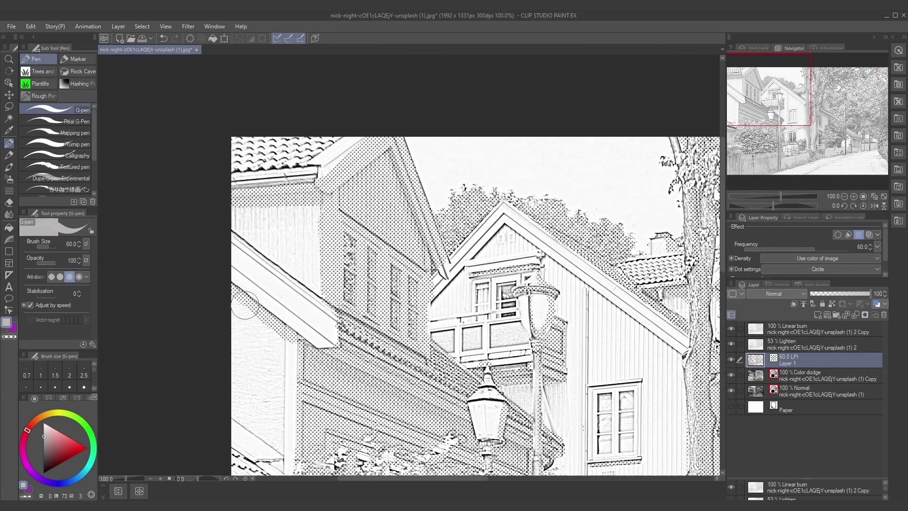
scroll(245, 305, down, 4)
scroll(349, 253, up, 5)
scroll(348, 253, down, 4)
scroll(341, 256, up, 2)
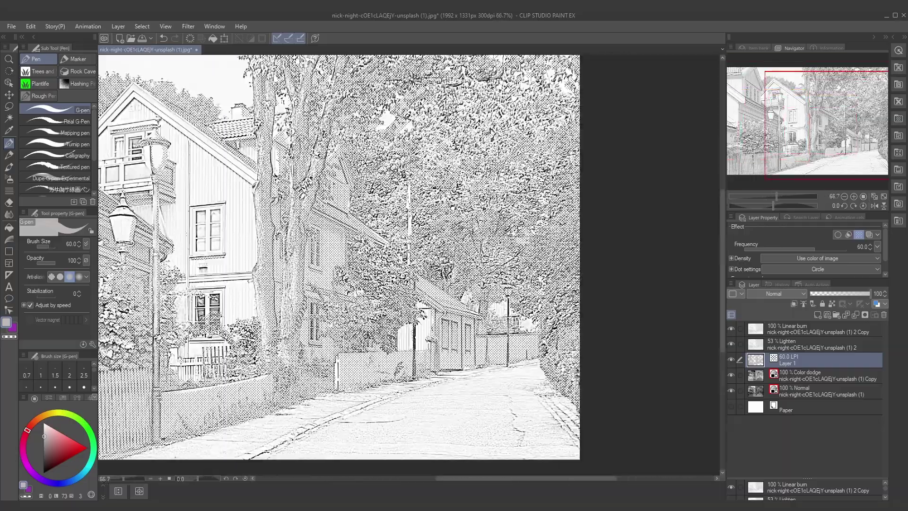
scroll(322, 307, down, 1)
scroll(322, 307, up, 2)
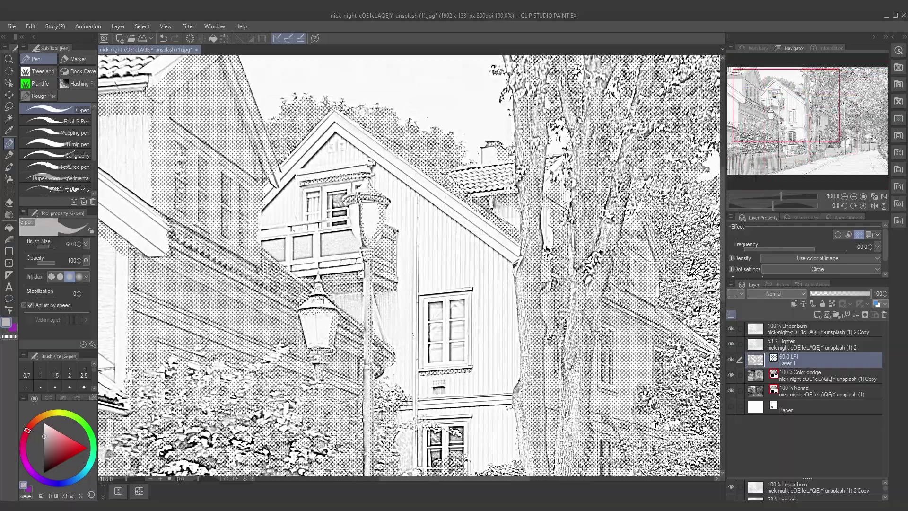
scroll(401, 311, down, 2)
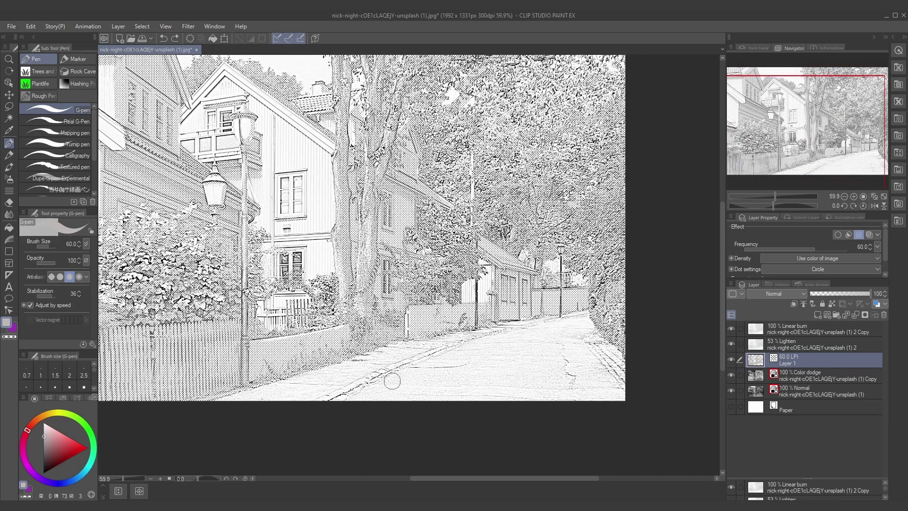
drag(263, 385, 575, 333)
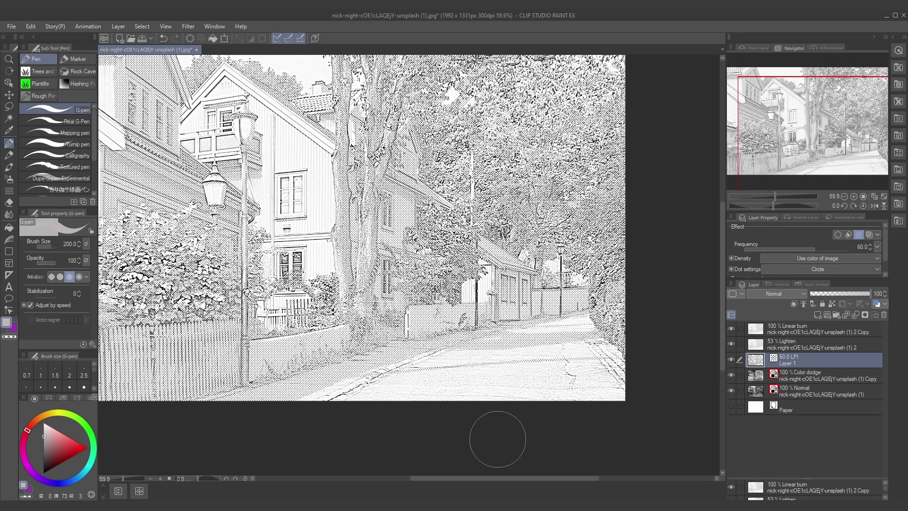
scroll(558, 326, down, 2)
scroll(567, 289, up, 1)
key(ctrl+z)
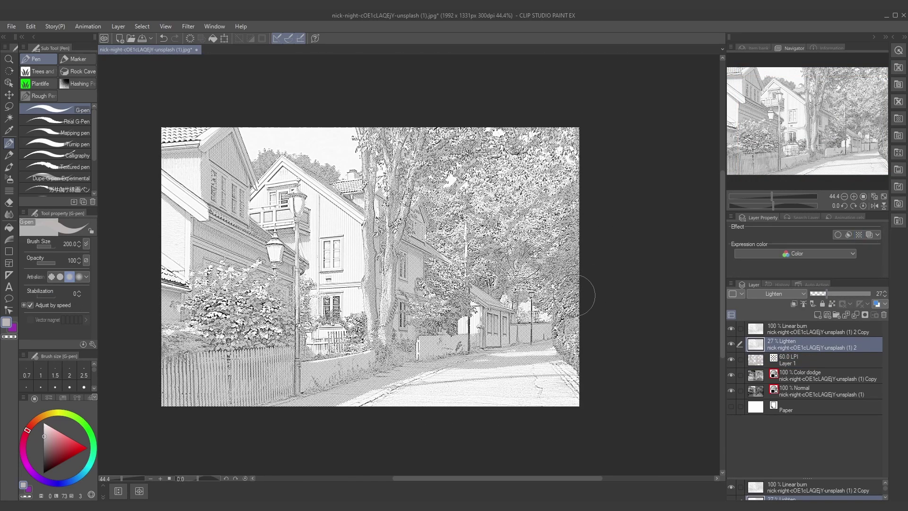
scroll(574, 295, up, 1)
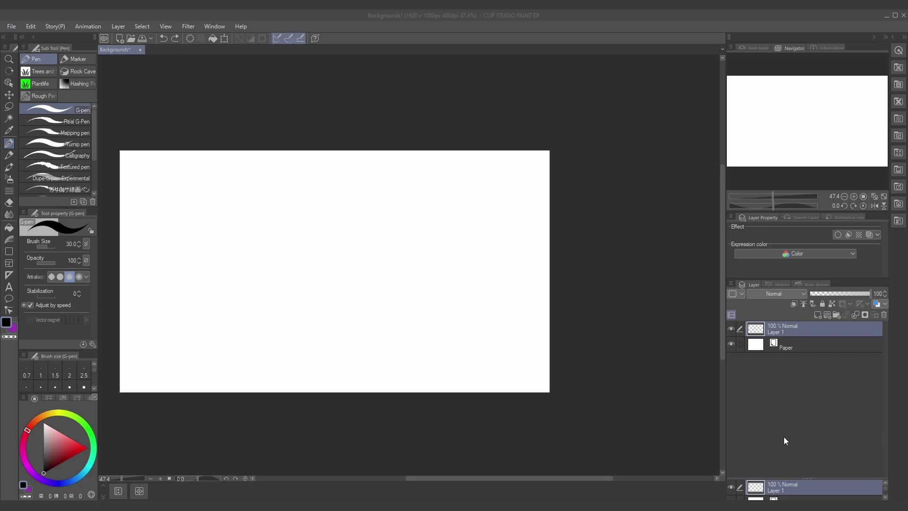
Step: Open a new window of the Backgrounds canvas and float it at the upper right beside the main view
click(216, 28)
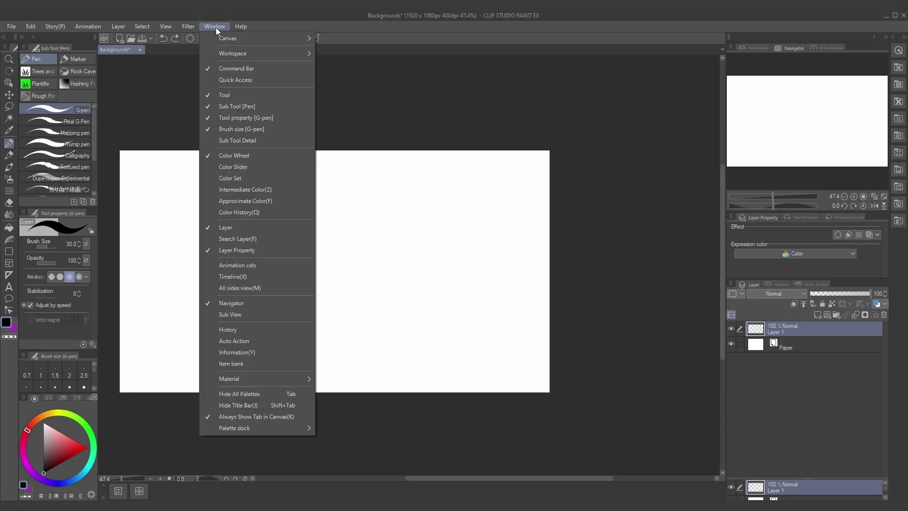
mouse_move(228, 37)
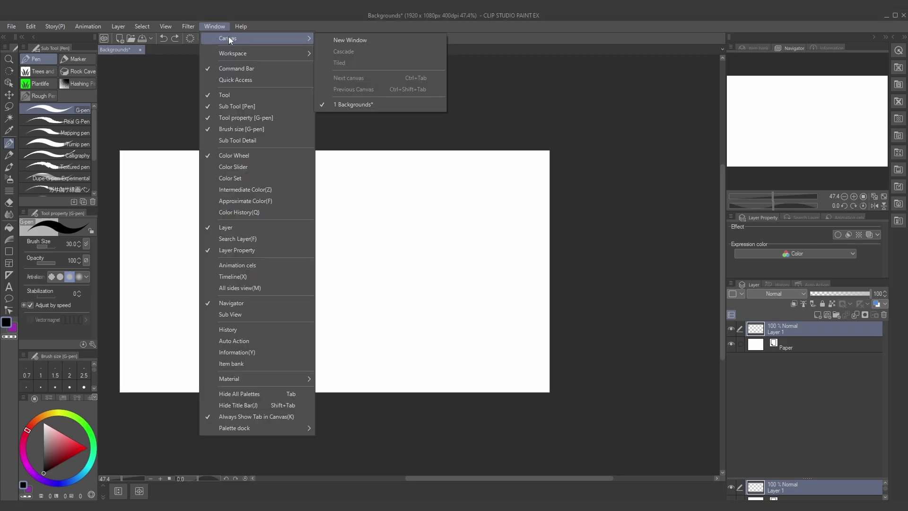
click(341, 40)
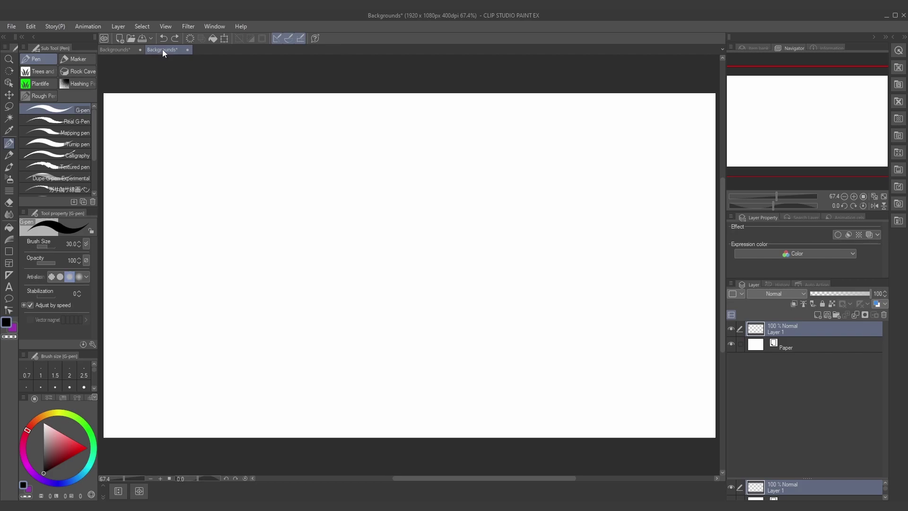
drag(163, 49, 318, 85)
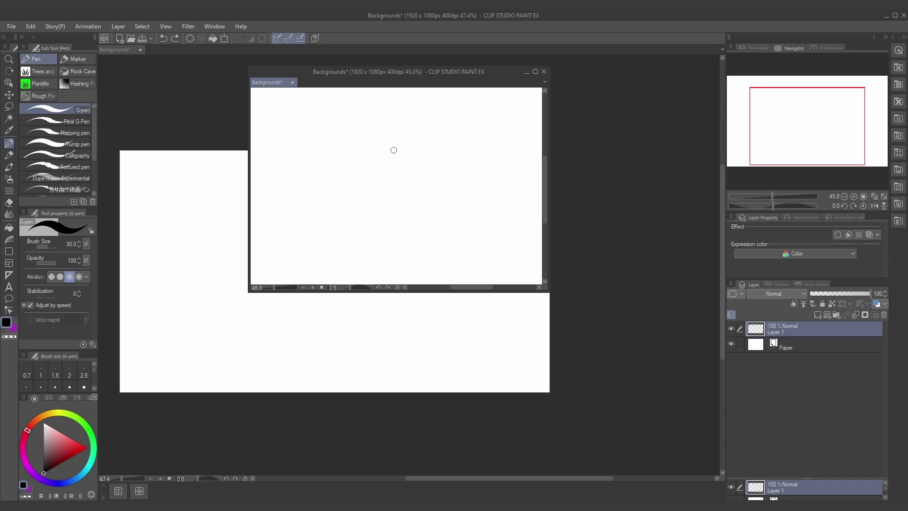
drag(393, 72, 747, 29)
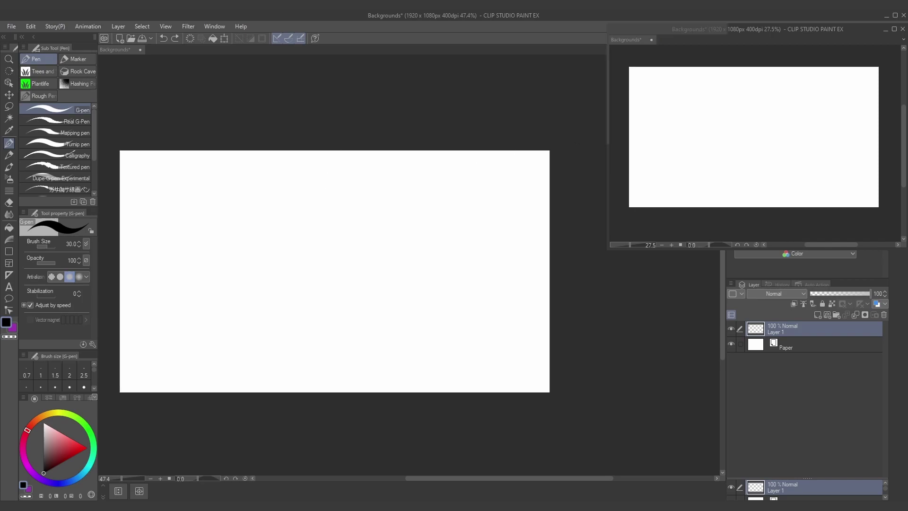
Step: Draw two crossing zig-zag G-pen strokes, then two small circles with the right one hatched
click(310, 114)
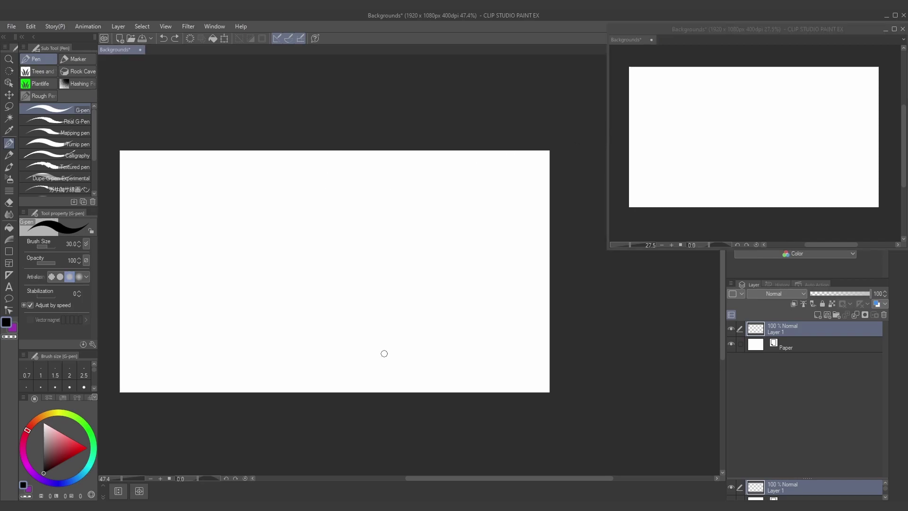
mouse_move(187, 259)
mouse_down()
mouse_move(222, 308)
mouse_move(296, 309)
mouse_move(408, 290)
mouse_up()
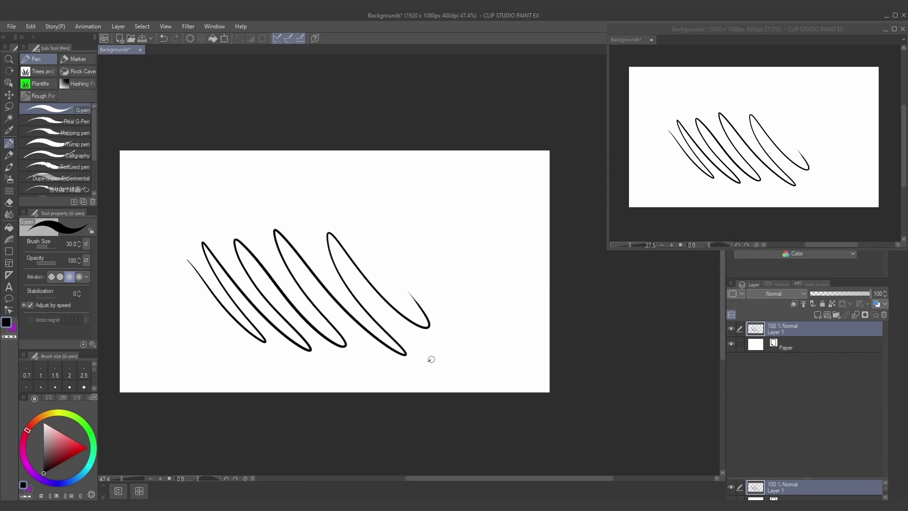
mouse_move(428, 361)
mouse_down()
mouse_move(327, 362)
mouse_move(187, 321)
mouse_move(341, 196)
mouse_up()
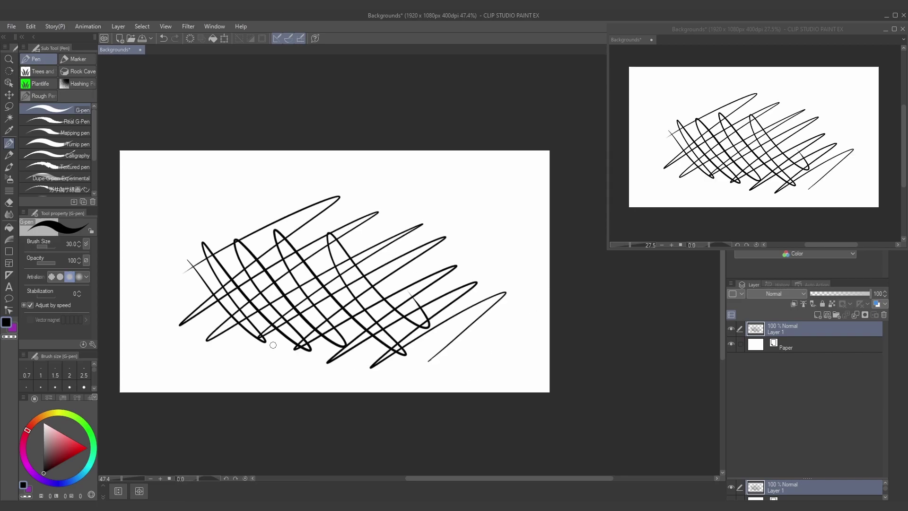
mouse_move(218, 185)
mouse_down()
mouse_move(212, 208)
mouse_move(242, 194)
mouse_up()
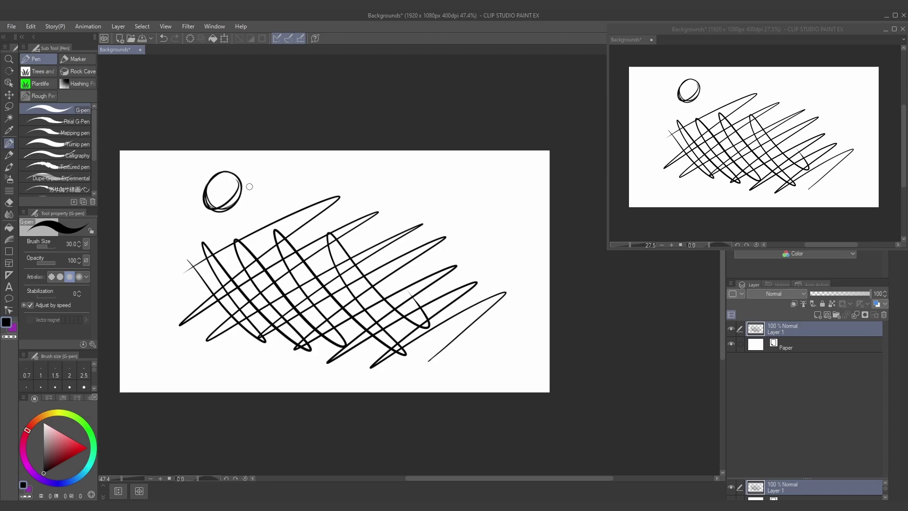
mouse_move(471, 200)
mouse_down()
mouse_move(473, 229)
mouse_move(490, 205)
mouse_move(463, 214)
mouse_move(477, 230)
mouse_up()
mouse_move(490, 221)
mouse_down()
mouse_move(465, 215)
mouse_move(492, 226)
mouse_up()
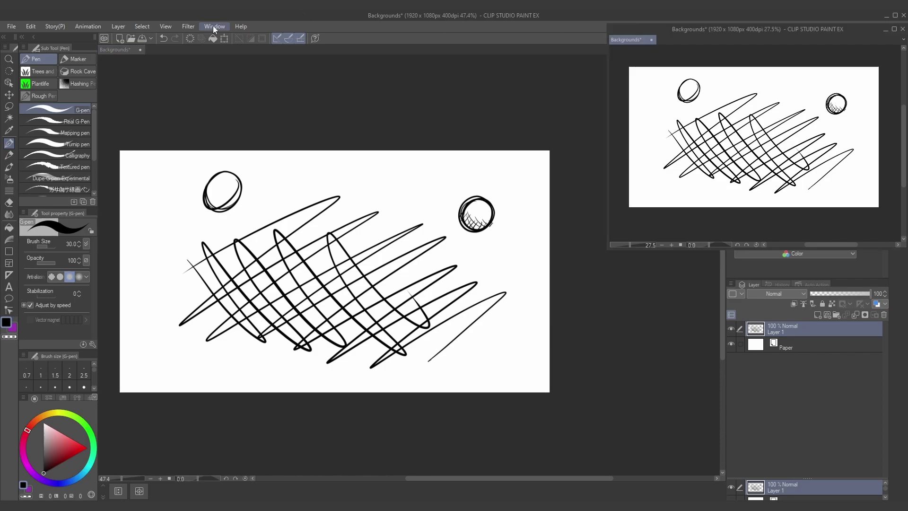
Step: Flip the floating view horizontally and sketch a third circle between the first two
click(167, 27)
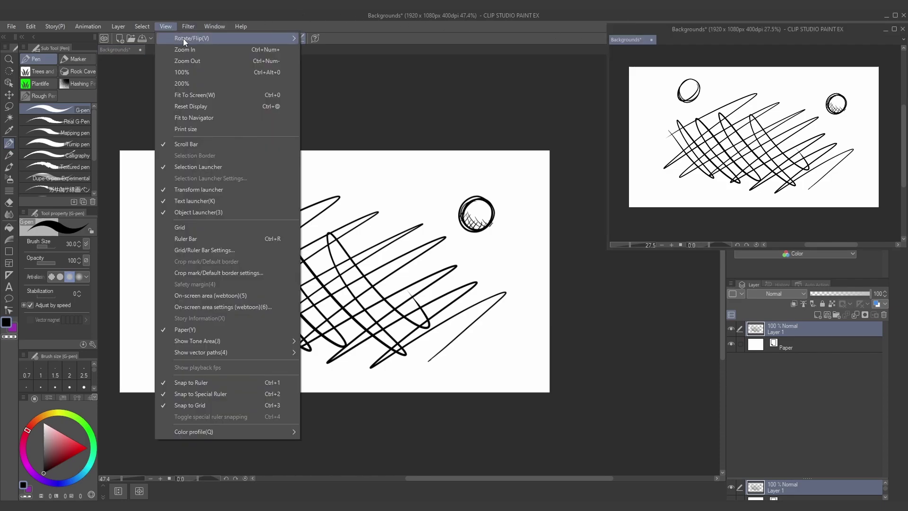
mouse_move(183, 38)
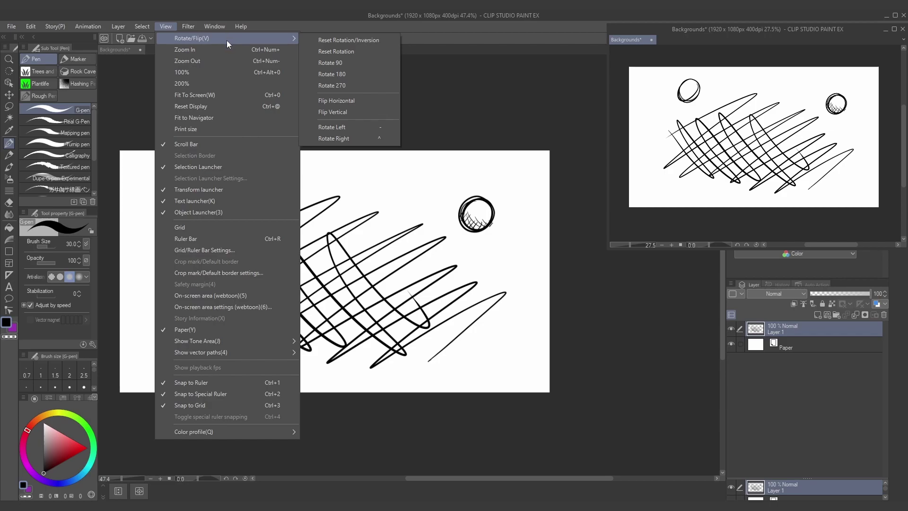
click(344, 102)
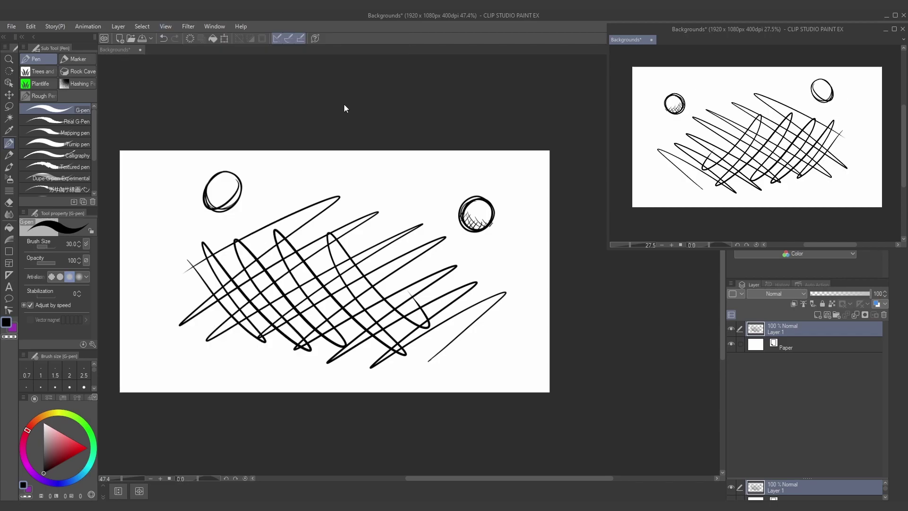
click(345, 102)
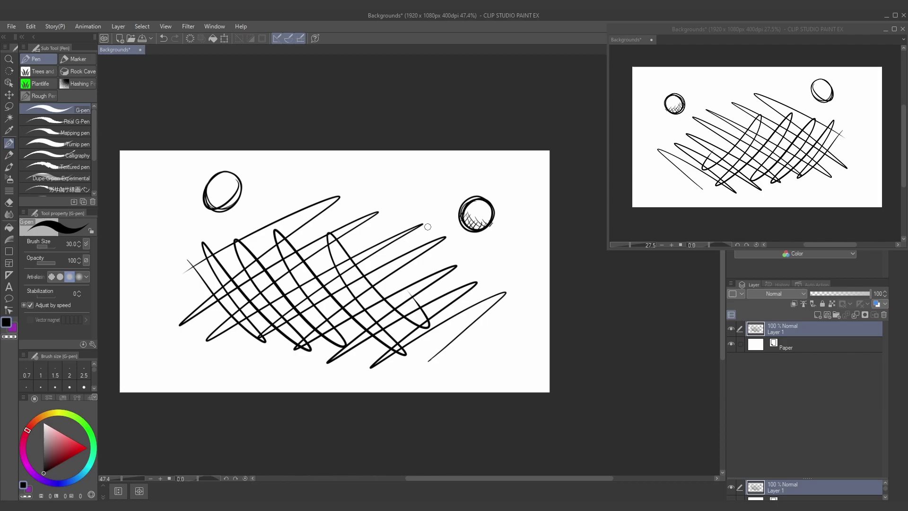
mouse_move(403, 181)
mouse_down()
mouse_move(430, 177)
mouse_move(414, 172)
mouse_move(414, 205)
mouse_up()
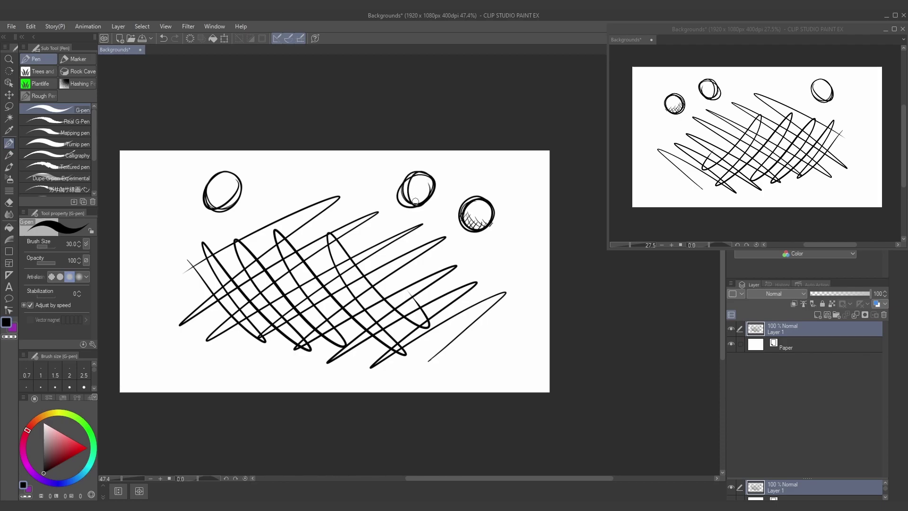
Step: Clear Layer 1, enlarge the G-pen to size 40, and test-draw a large circle with crossing strokes
key(bracketright)
key(Delete)
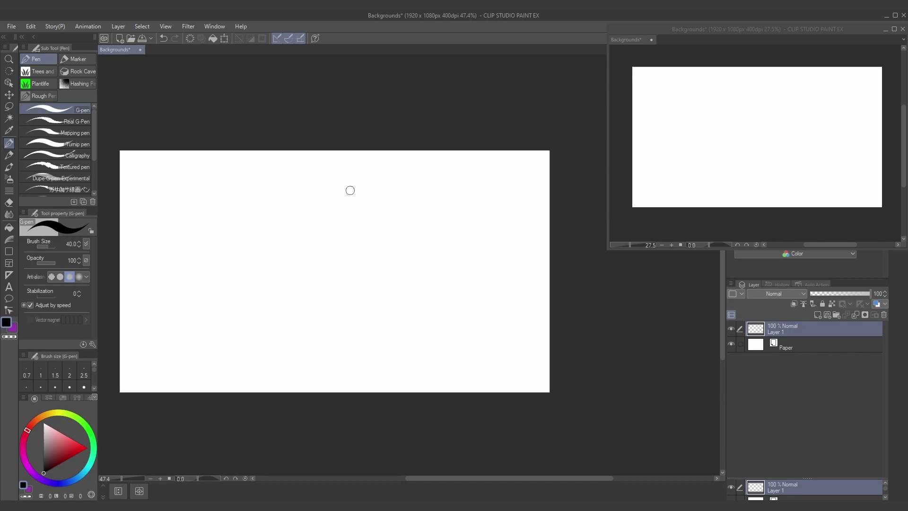
mouse_move(348, 188)
mouse_down()
mouse_move(278, 278)
mouse_move(284, 189)
mouse_move(309, 256)
mouse_move(307, 290)
mouse_up()
drag(314, 172, 310, 340)
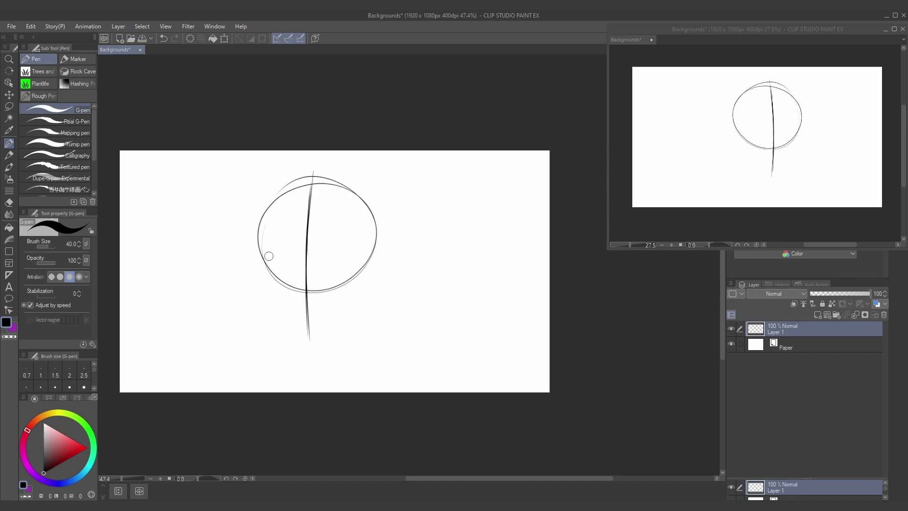
mouse_move(262, 215)
mouse_down()
mouse_move(271, 296)
mouse_move(303, 337)
mouse_move(326, 338)
mouse_move(358, 302)
mouse_move(377, 247)
mouse_move(363, 292)
mouse_up()
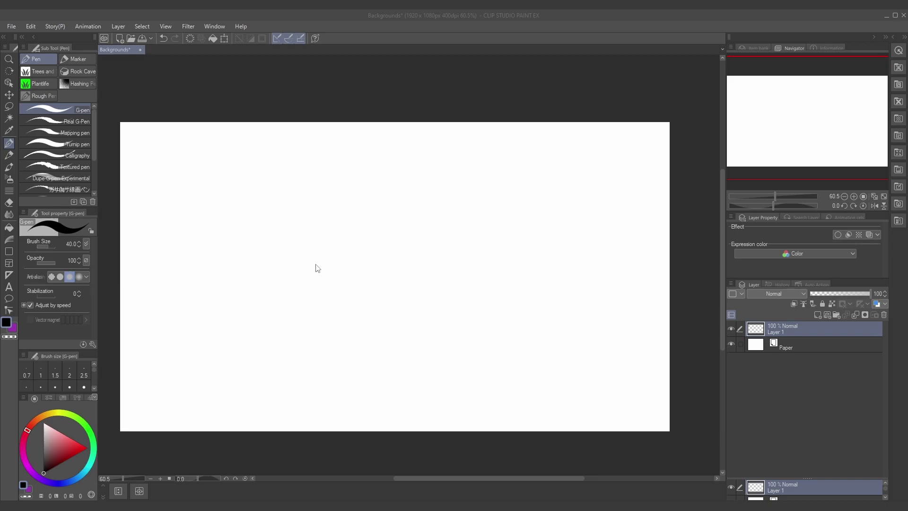
click(310, 266)
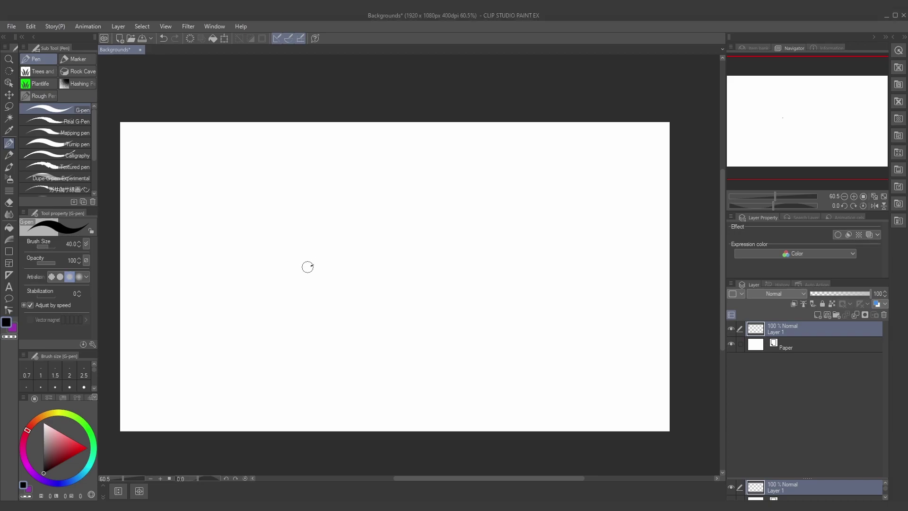
mouse_move(308, 267)
mouse_down()
mouse_move(290, 289)
mouse_move(383, 228)
mouse_move(425, 216)
mouse_move(369, 298)
mouse_move(401, 275)
mouse_up()
mouse_move(280, 288)
mouse_down()
mouse_move(353, 323)
mouse_move(314, 275)
mouse_move(316, 258)
mouse_move(390, 299)
mouse_move(341, 227)
mouse_move(405, 268)
mouse_move(384, 206)
mouse_move(423, 232)
mouse_up()
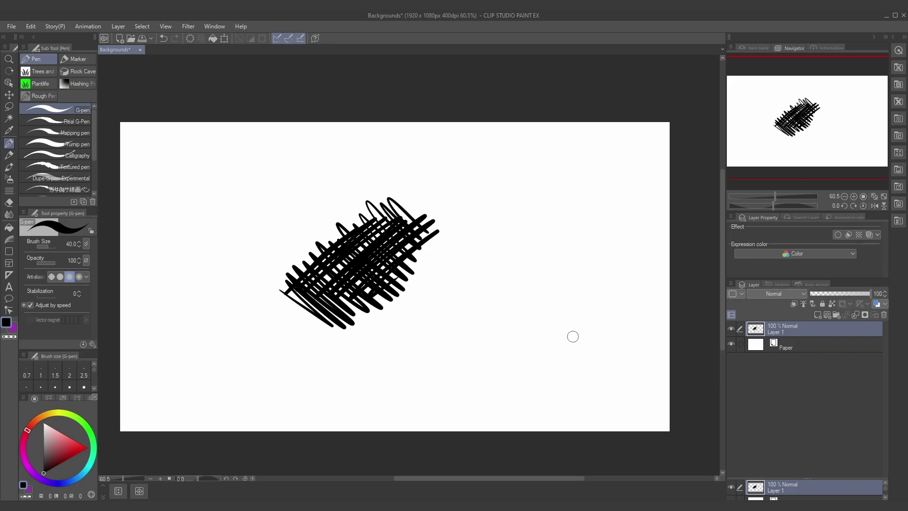
key(ctrl+z)
key(ctrl+z)
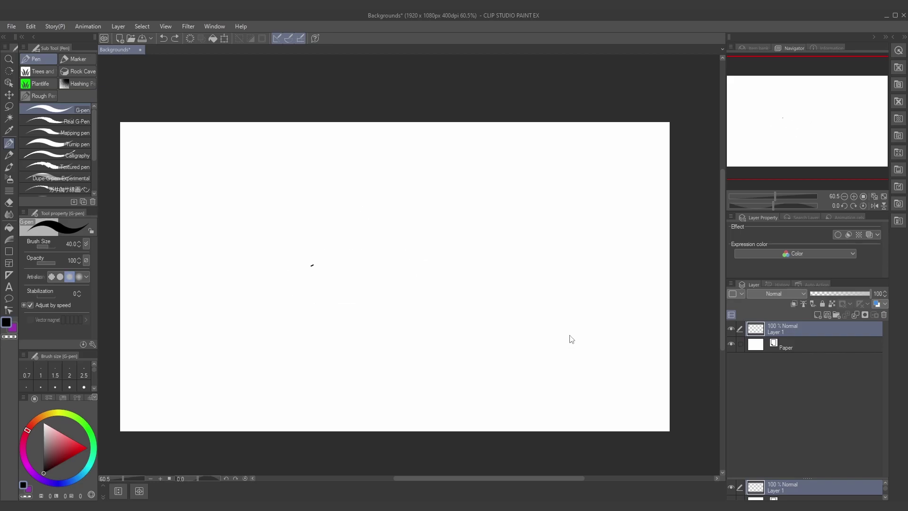
key(ctrl+z)
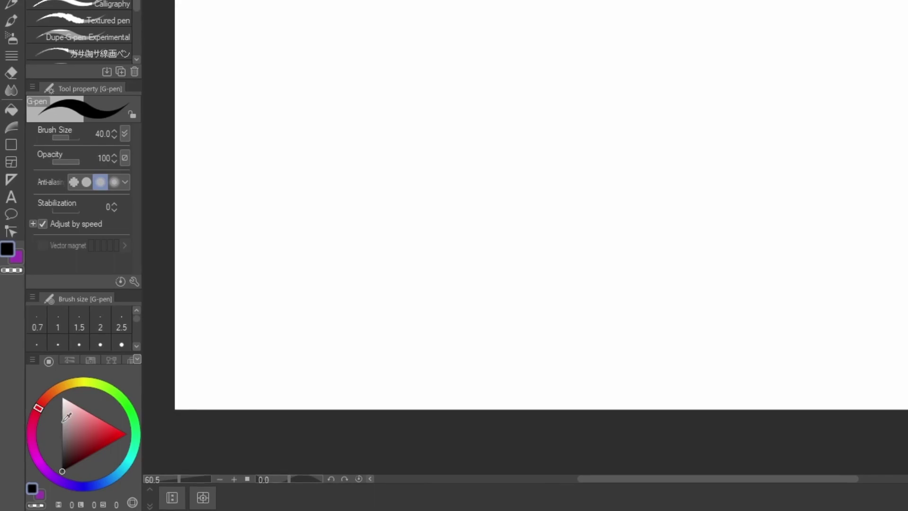
Step: Make Layer 1 a 60 LPI tone, hatch light grey strokes into halftone dots, then add Layer 2
click(44, 441)
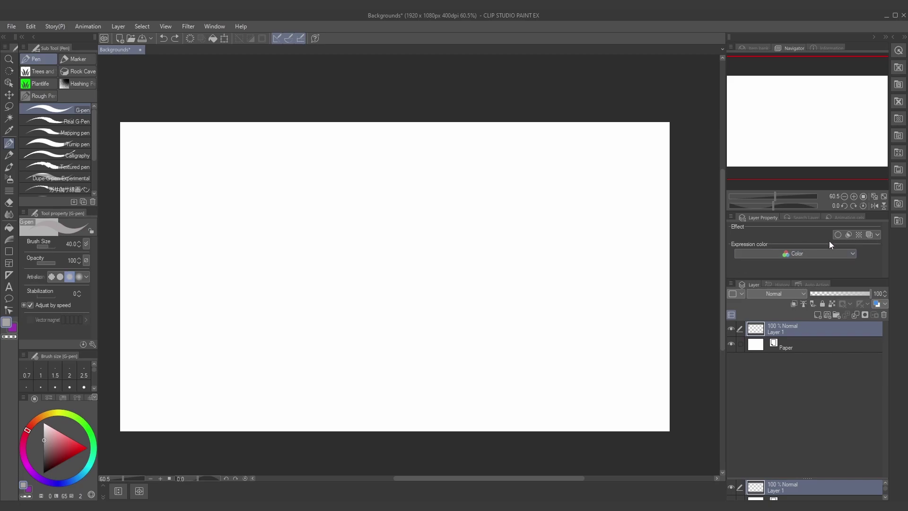
click(859, 235)
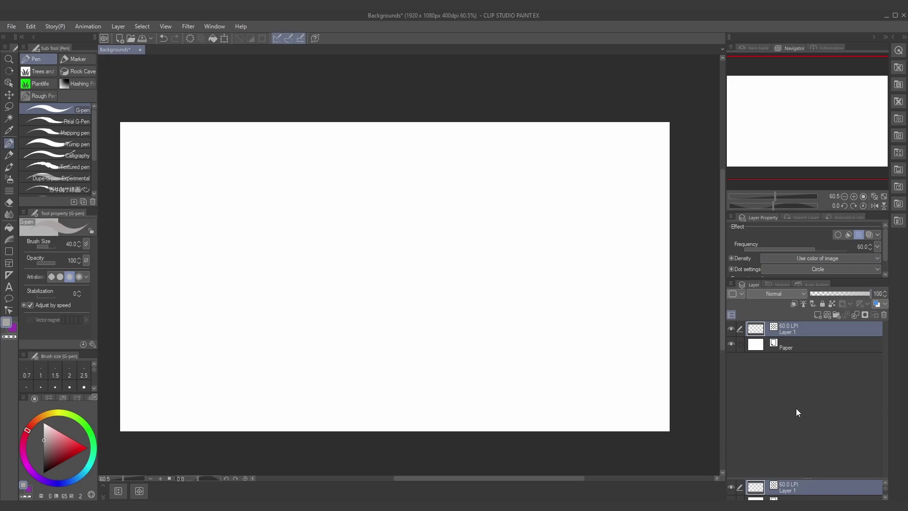
mouse_move(331, 295)
mouse_down()
mouse_move(314, 312)
mouse_move(447, 227)
mouse_move(470, 227)
mouse_up()
mouse_move(326, 286)
mouse_down()
mouse_move(314, 315)
mouse_move(354, 322)
mouse_move(425, 270)
mouse_move(420, 231)
mouse_up()
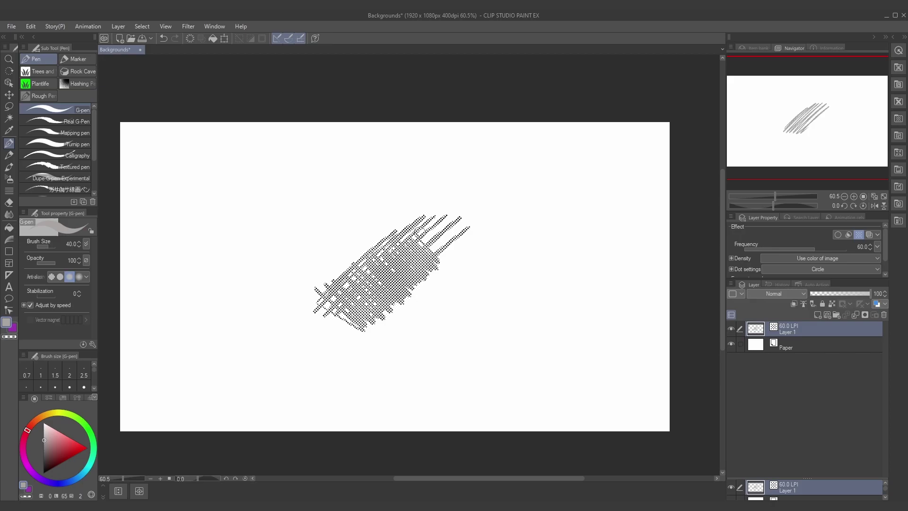
key(ctrl+alt+0)
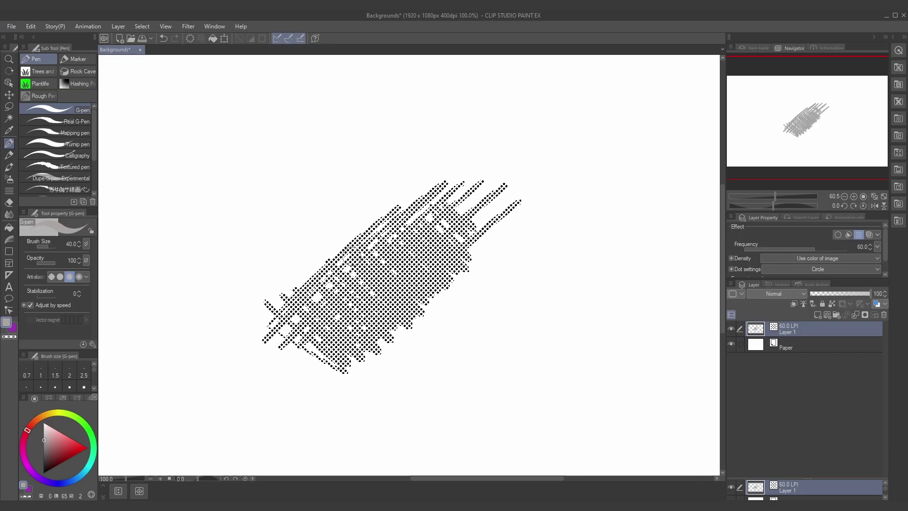
scroll(401, 250, up, 3)
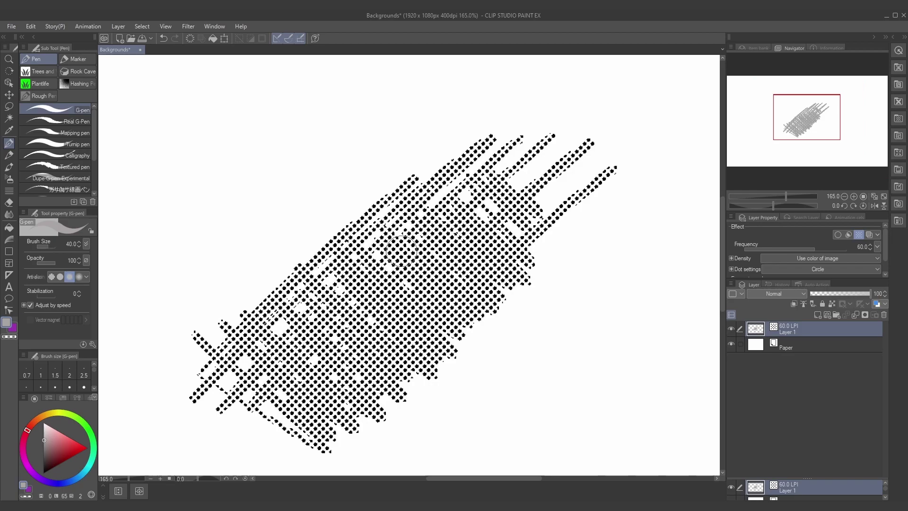
click(817, 315)
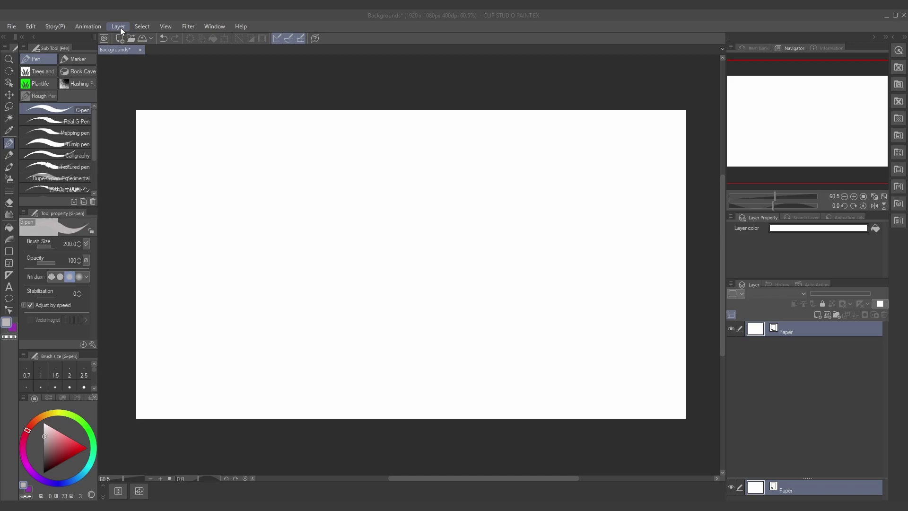
Step: Open Layer > Ruler/Frame > Create Perspective Ruler for a three-point ruler
click(118, 26)
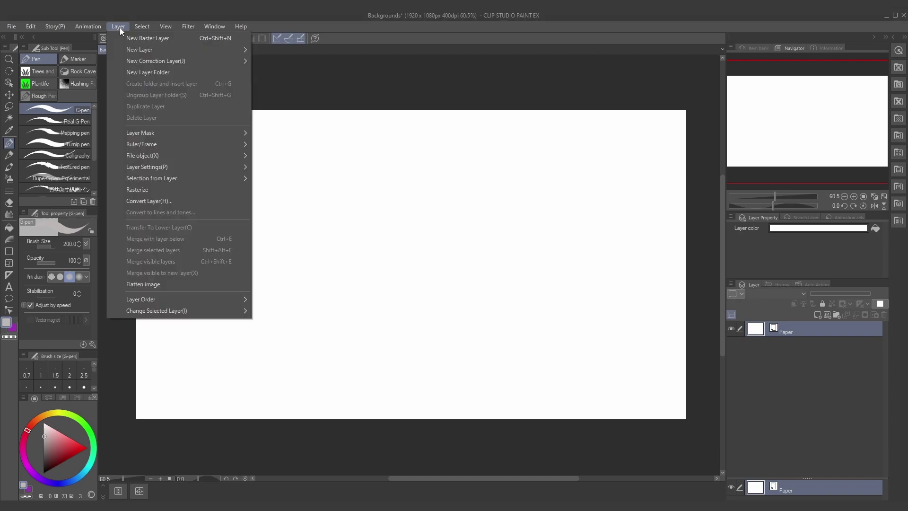
mouse_move(156, 146)
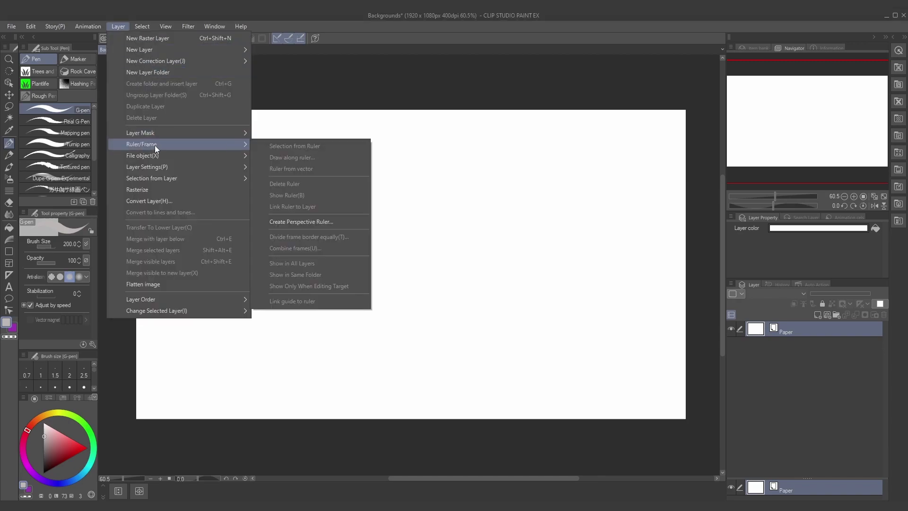
click(301, 222)
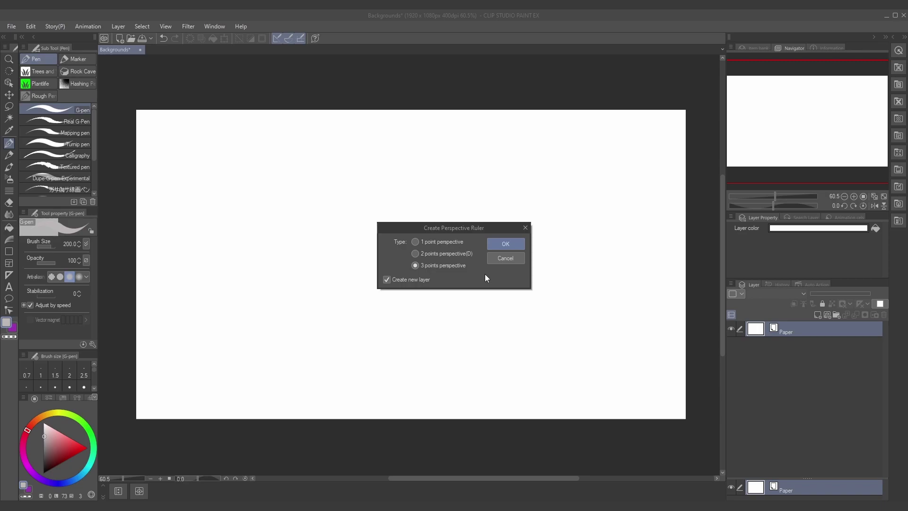
Step: Confirm the three-point perspective ruler on a new layer and set the G-pen size to 30
click(505, 243)
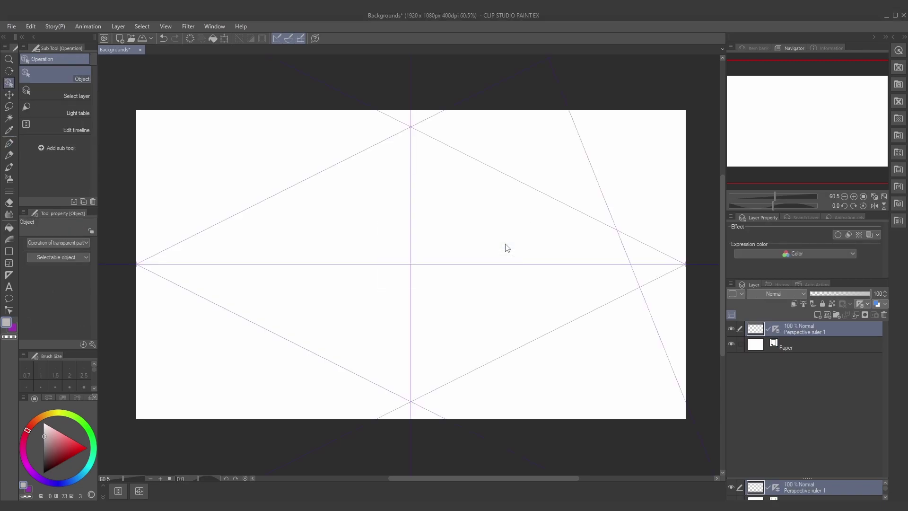
key(p)
drag(274, 225, 407, 189)
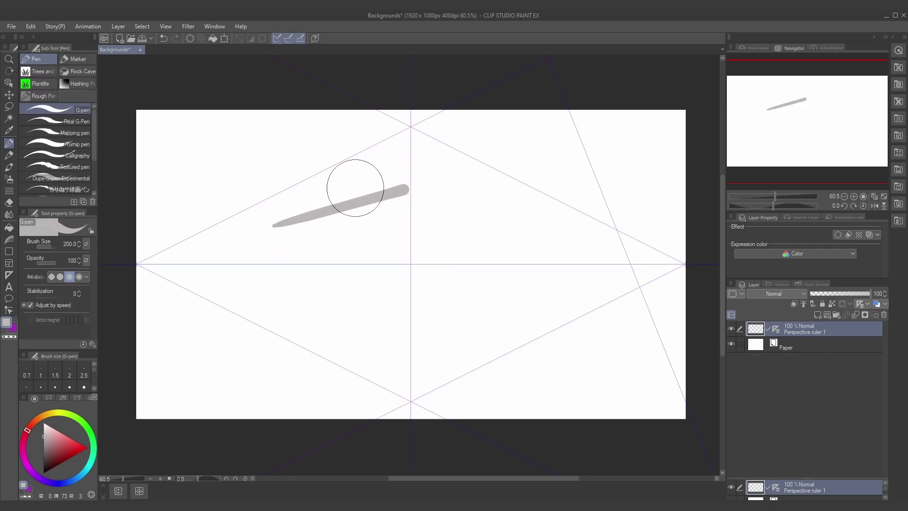
key(ctrl+z)
key(bracketleft)
key(bracketleft)
key(bracketleft)
key(bracketleft)
key(bracketleft)
Step: Add Layer 1 and draw a perspective-snapped quadrilateral across the horizon
click(821, 316)
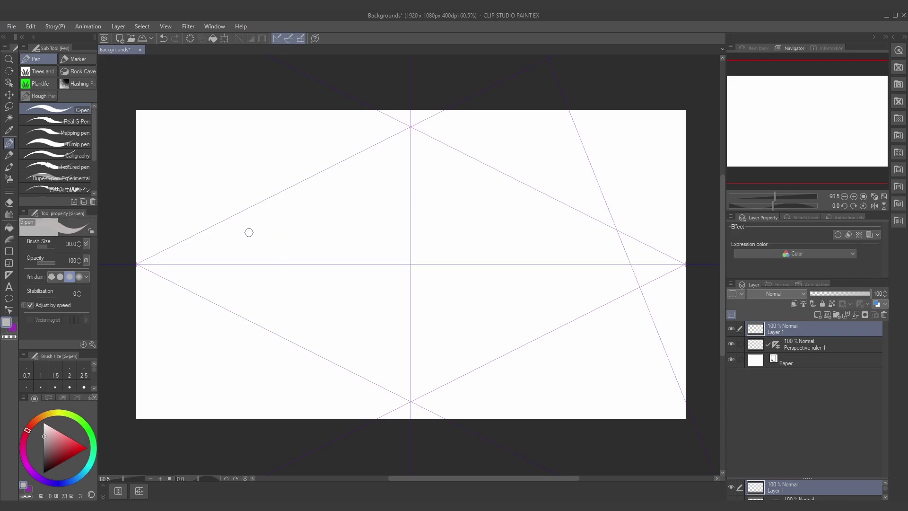
drag(217, 241, 395, 185)
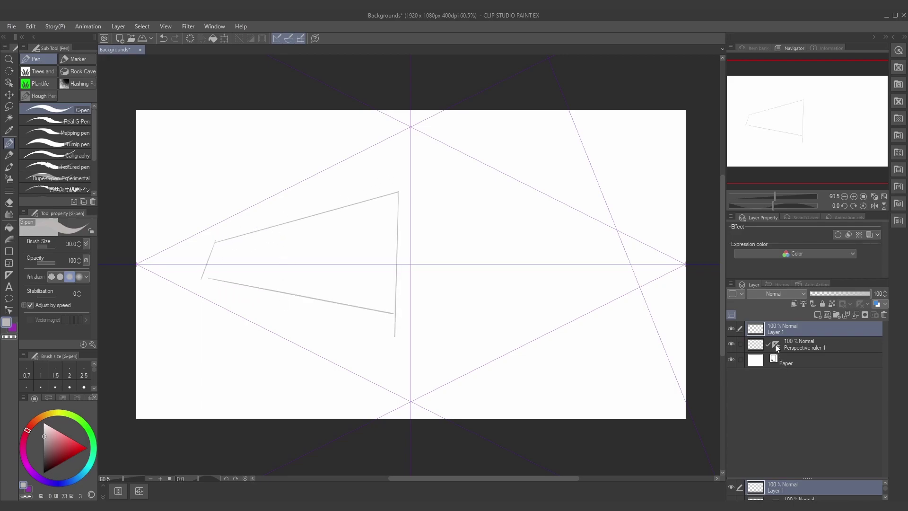
click(775, 345)
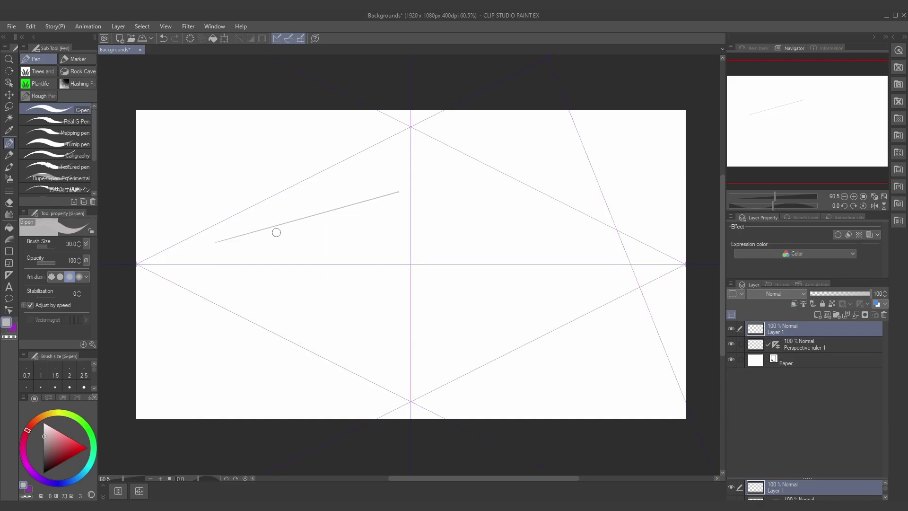
drag(211, 282, 368, 372)
drag(398, 193, 390, 326)
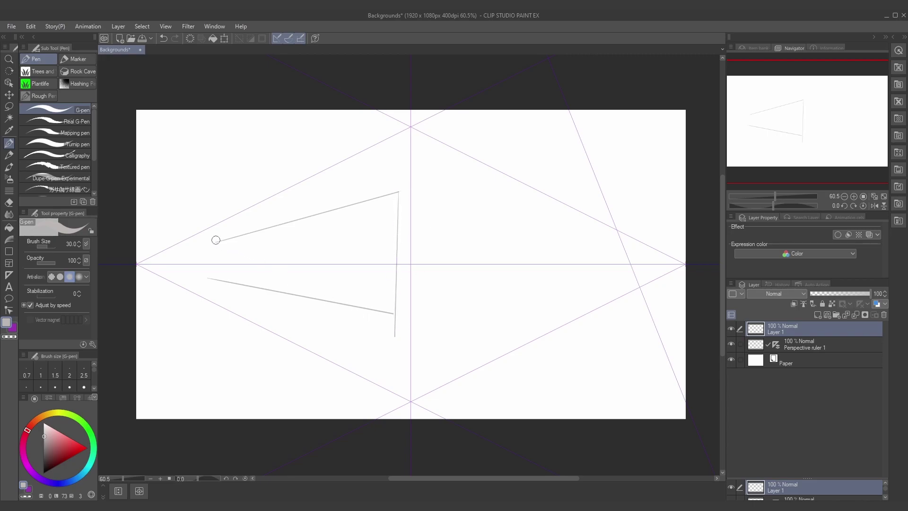
drag(215, 241, 201, 279)
Step: Erase the quadrilateral's left part and select Perspective ruler 1 for editing
click(777, 344)
click(778, 345)
mouse_move(227, 257)
mouse_down()
mouse_move(226, 227)
mouse_move(205, 282)
mouse_move(220, 284)
mouse_move(290, 213)
mouse_move(327, 193)
mouse_move(269, 301)
mouse_move(292, 293)
mouse_move(374, 205)
mouse_move(411, 183)
mouse_move(358, 262)
mouse_move(349, 326)
mouse_move(402, 253)
mouse_move(398, 288)
mouse_move(353, 312)
mouse_up()
click(776, 345)
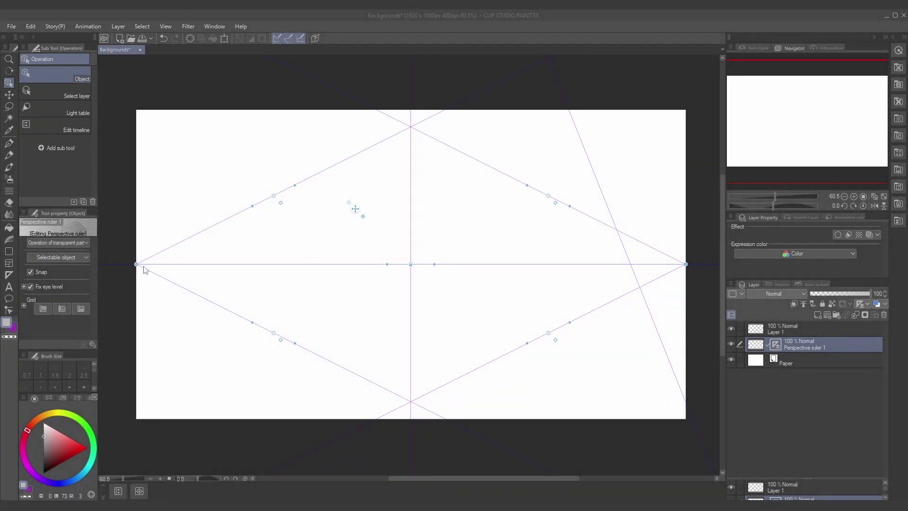
drag(137, 264, 345, 265)
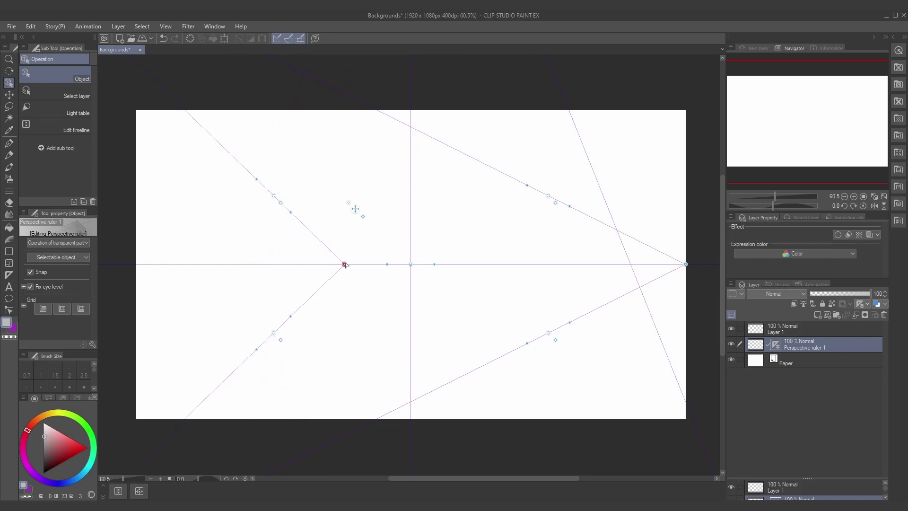
key(ctrl+z)
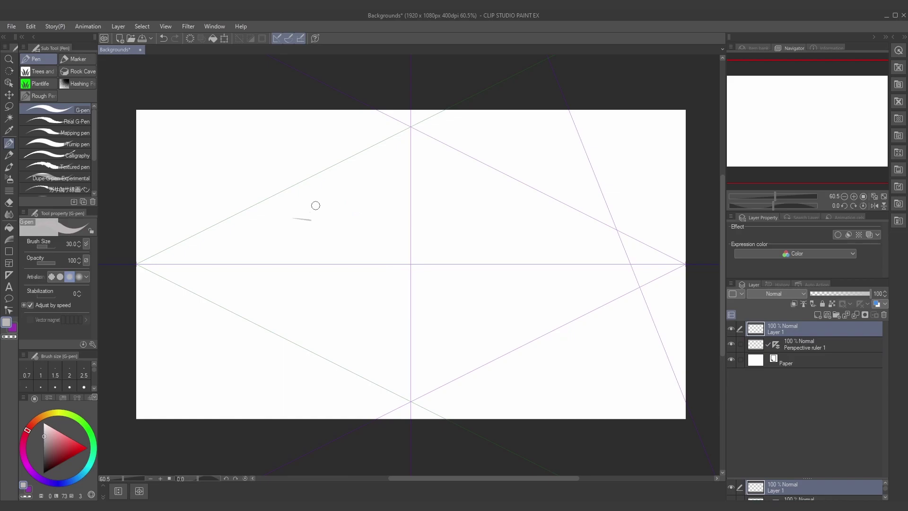
drag(297, 216, 432, 233)
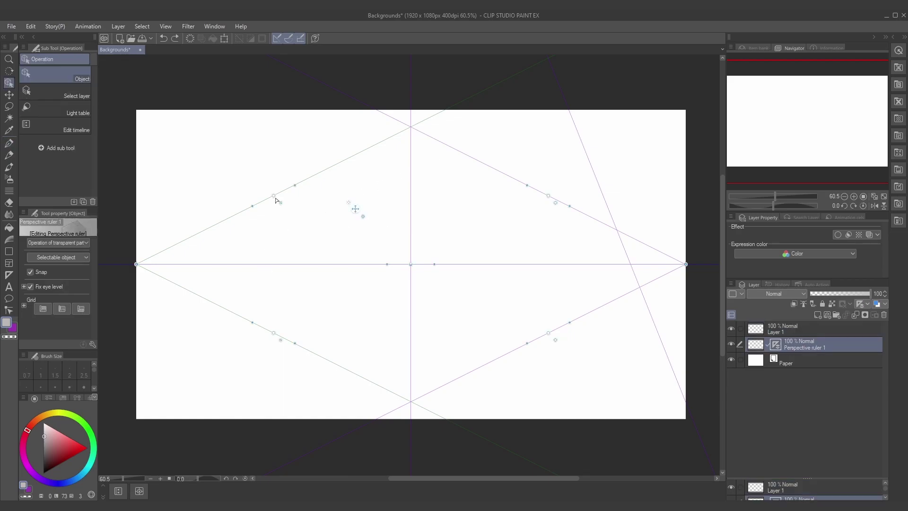
drag(274, 199, 301, 175)
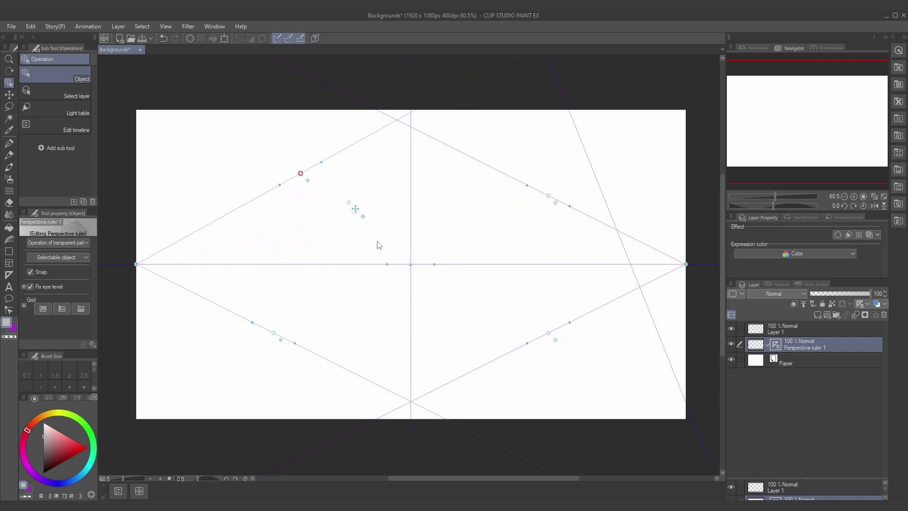
key(ctrl+z)
click(303, 185)
drag(252, 209, 250, 182)
key(ctrl+z)
mouse_move(355, 209)
mouse_down()
mouse_move(356, 285)
mouse_move(351, 204)
mouse_move(340, 215)
mouse_move(352, 216)
mouse_up()
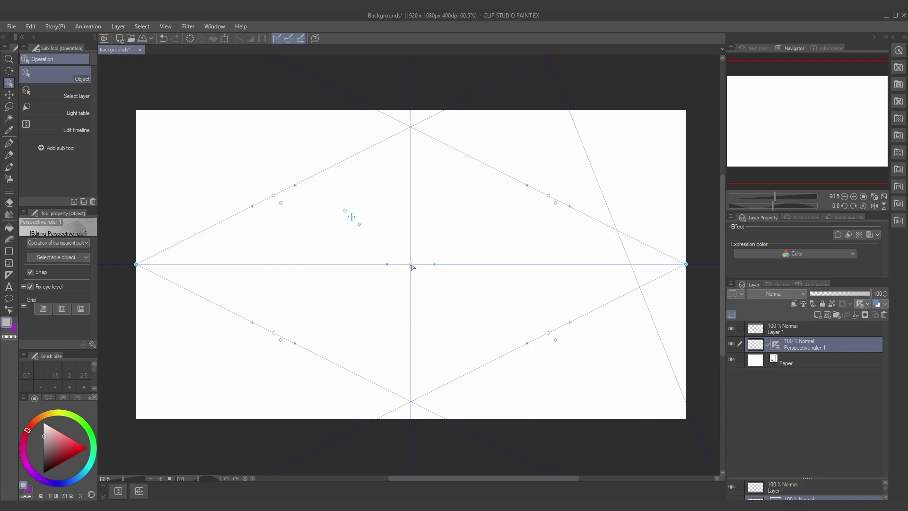
mouse_move(411, 265)
mouse_down()
mouse_move(411, 397)
mouse_move(416, 127)
mouse_move(408, 320)
mouse_move(411, 264)
mouse_up()
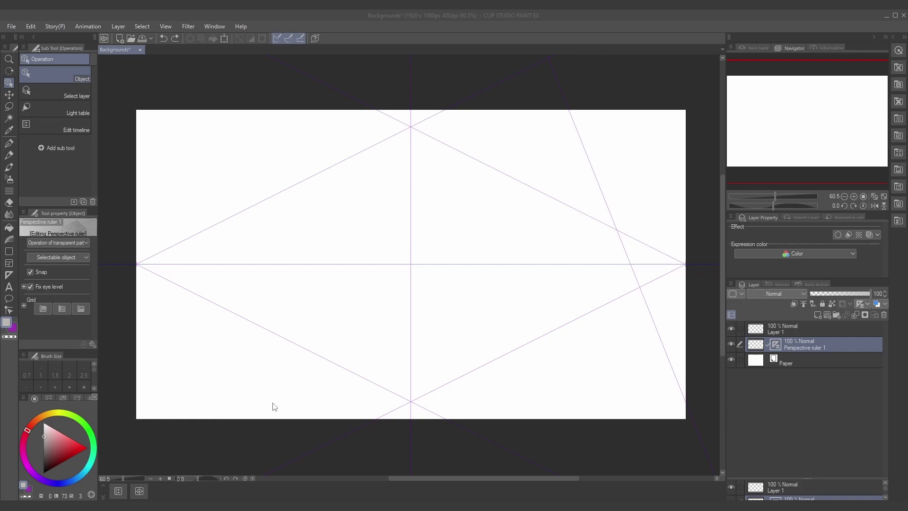
Step: Cycle through the perspective grid buttons, leaving only the ground-plane grid visible
click(39, 309)
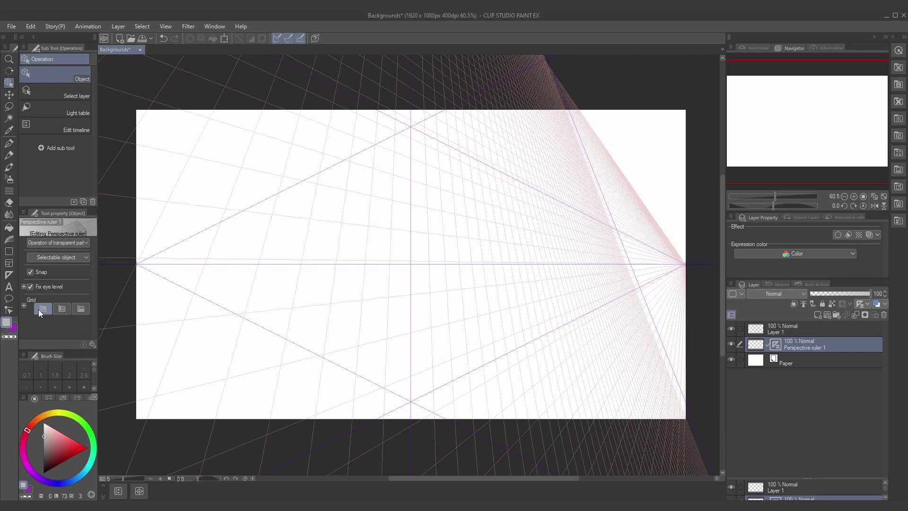
click(38, 309)
click(61, 309)
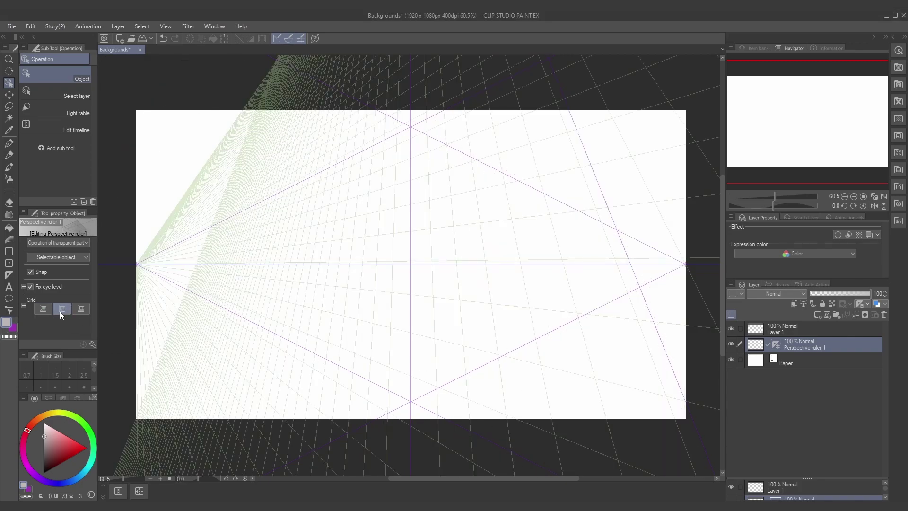
click(61, 310)
click(79, 309)
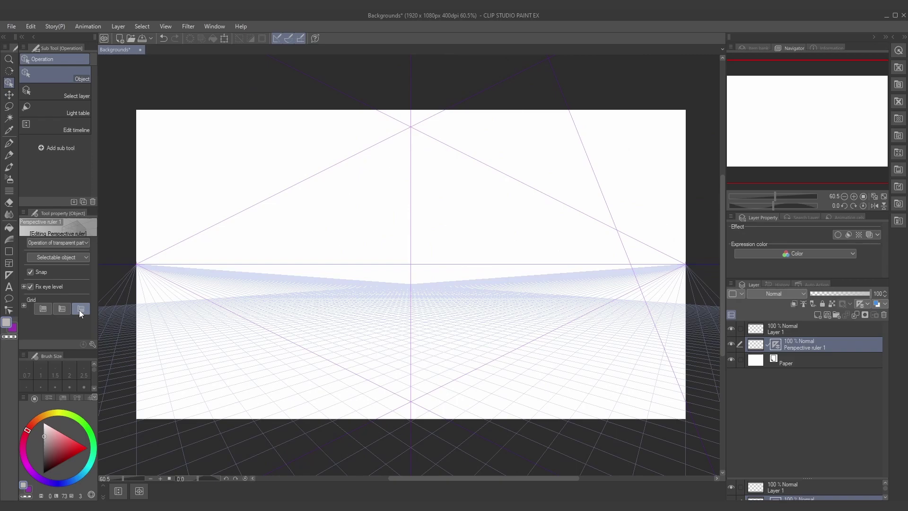
Step: Ink test lines along the ground grid toward the right vanishing point, then undo them
key(p)
drag(432, 365, 525, 323)
drag(343, 355, 586, 289)
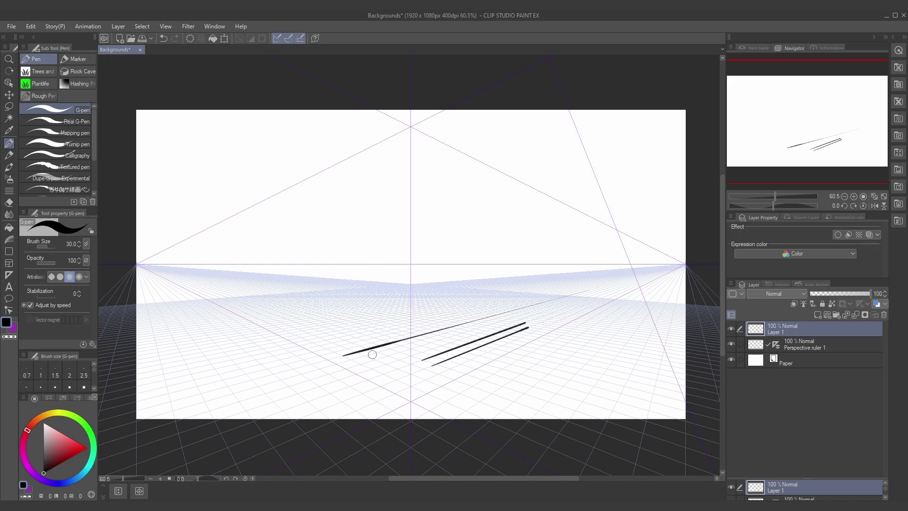
drag(355, 365, 664, 271)
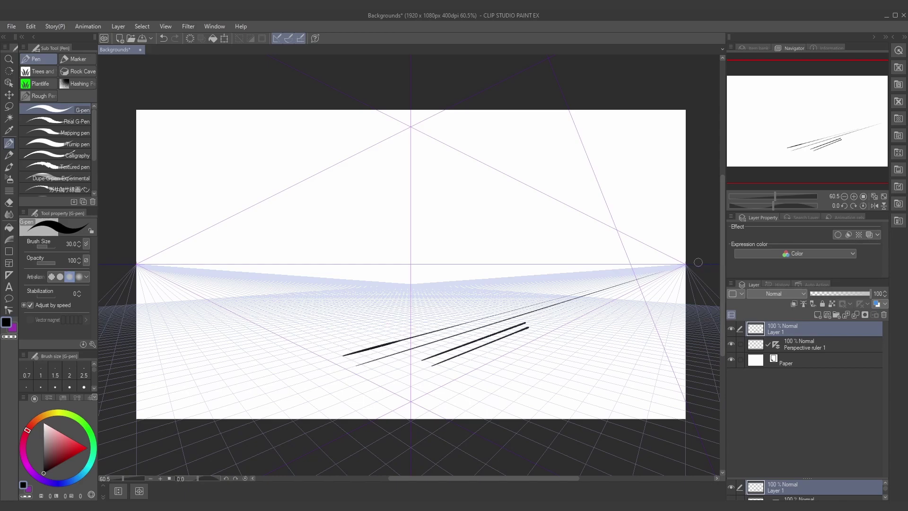
key(ctrl+z)
key(ctrl+z)
key(ctrl+z)
key(ctrl+z)
Step: Draw two perspective rectangles on the ground plane with the Rectangle figure tool
key(u)
mouse_move(426, 378)
mouse_down()
mouse_move(543, 204)
mouse_move(569, 189)
mouse_up()
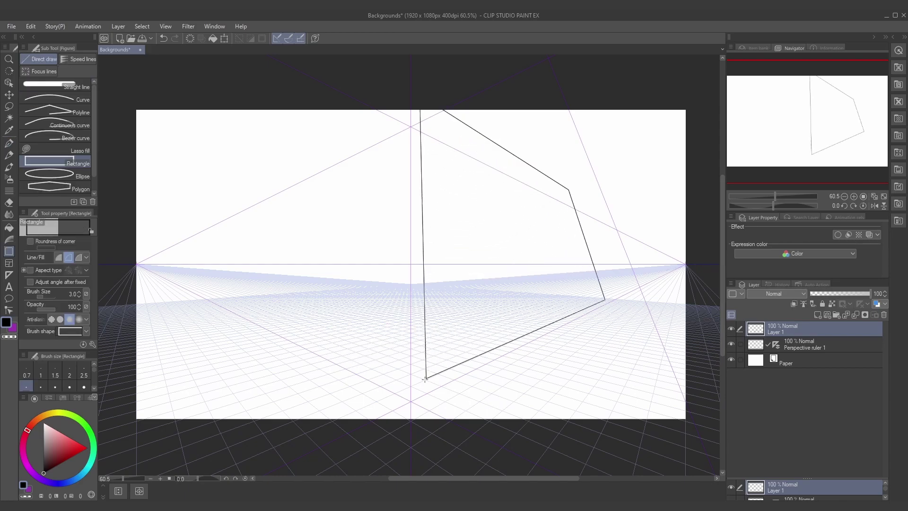
drag(426, 378, 270, 179)
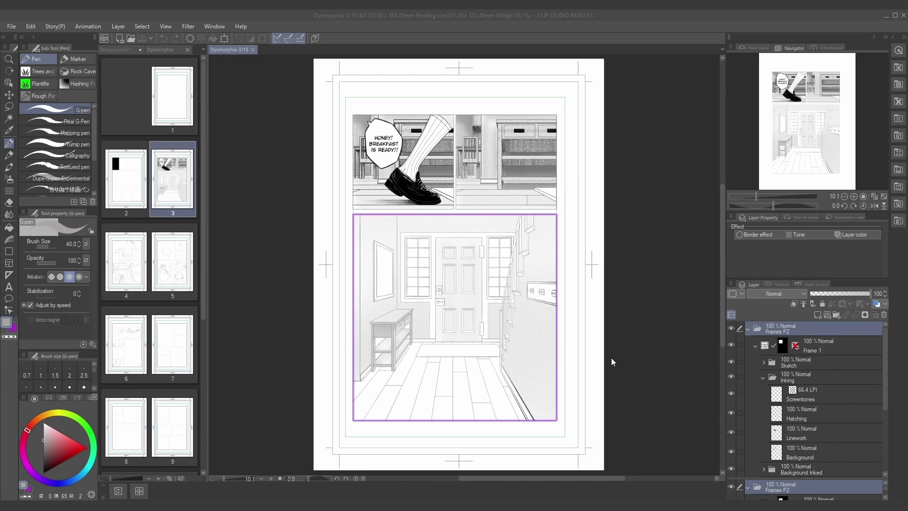
Step: Open the 3D Preview for Binding from File > Export multiple pages
click(9, 26)
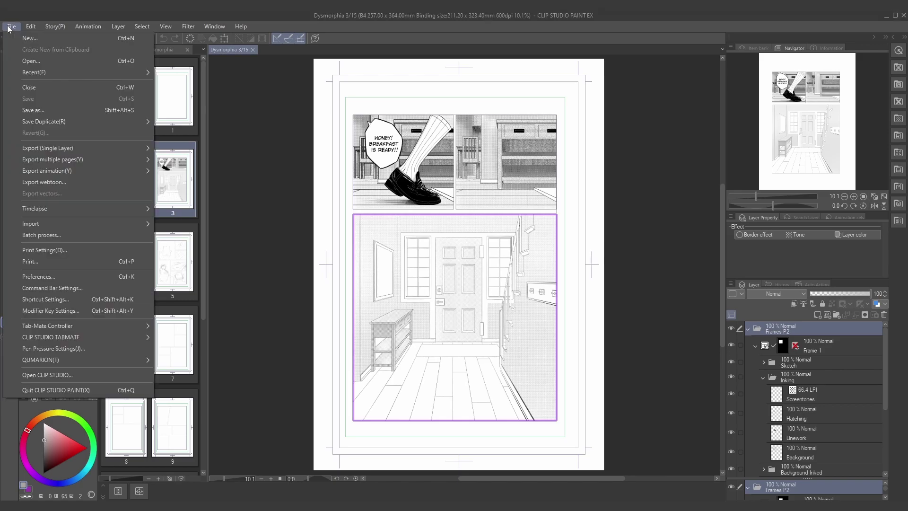
mouse_move(68, 161)
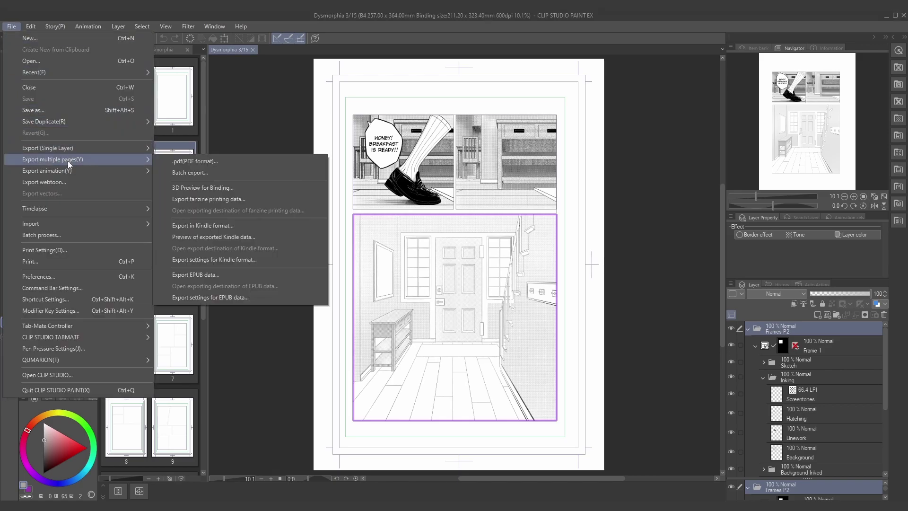
click(239, 186)
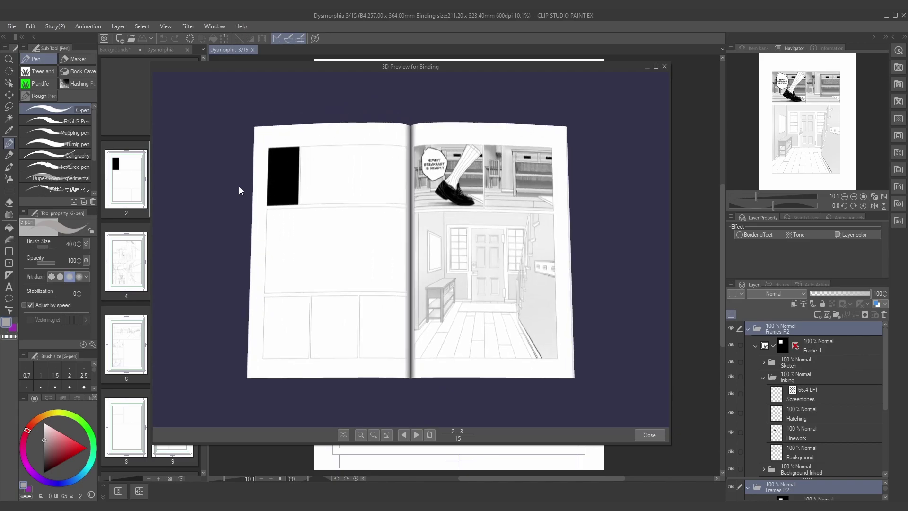
Step: Turn to the pages 4–5 spread and level the book to a front-on view
drag(572, 371, 546, 280)
click(417, 435)
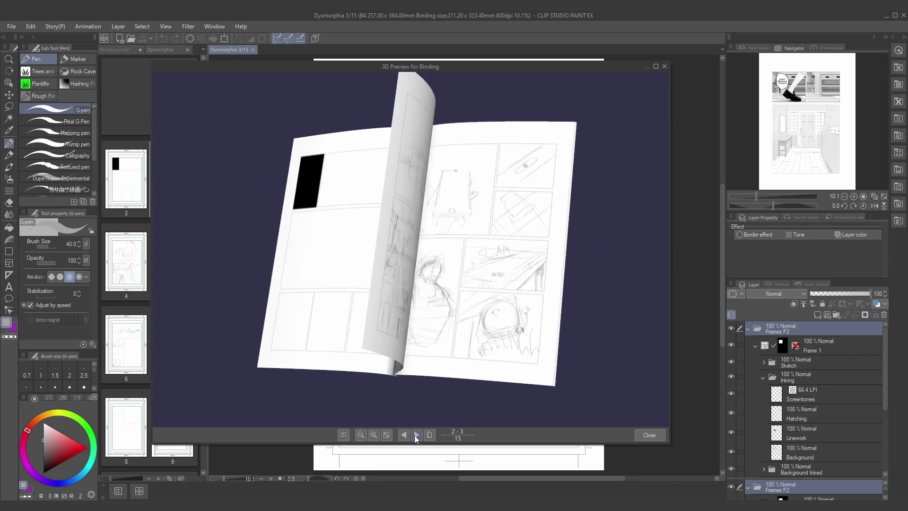
drag(468, 299, 471, 292)
scroll(470, 292, up, 5)
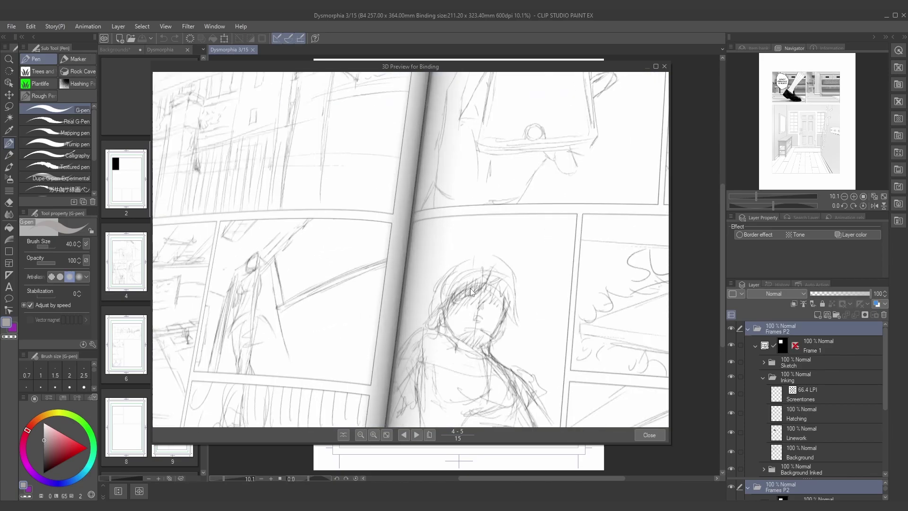
scroll(470, 288, down, 5)
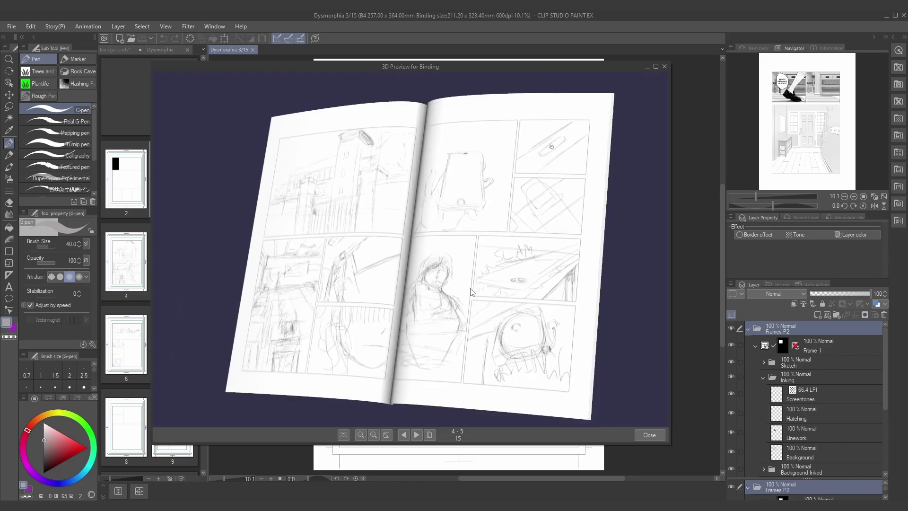
drag(435, 384, 476, 343)
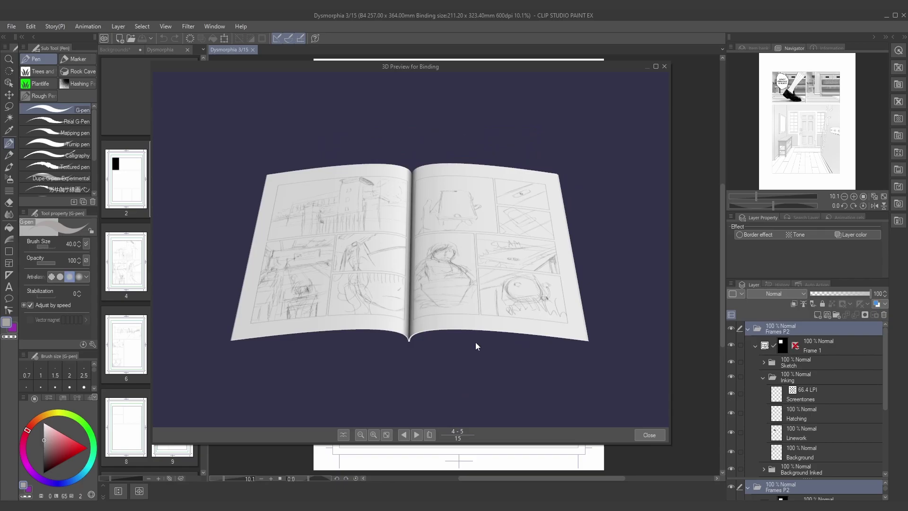